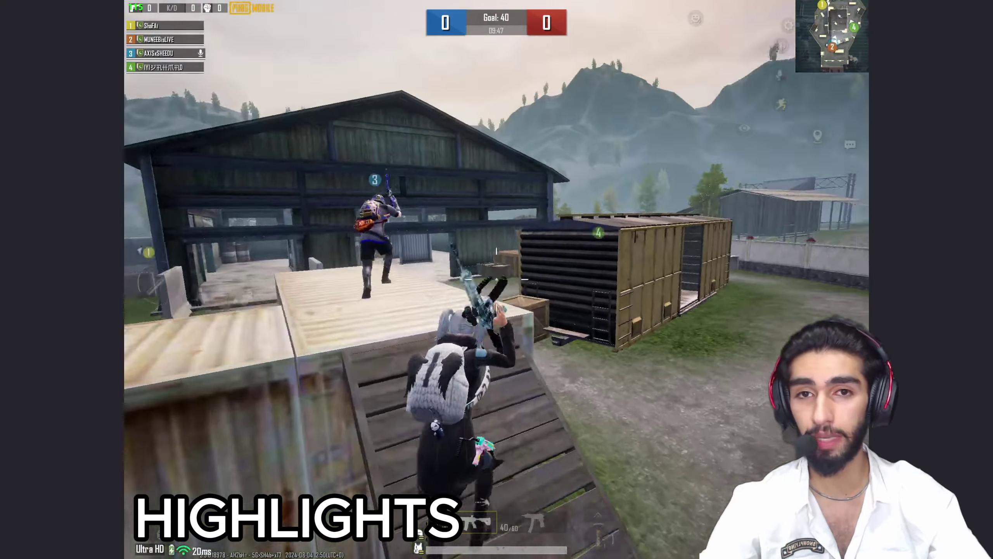
pyautogui.rightClick(497, 279)
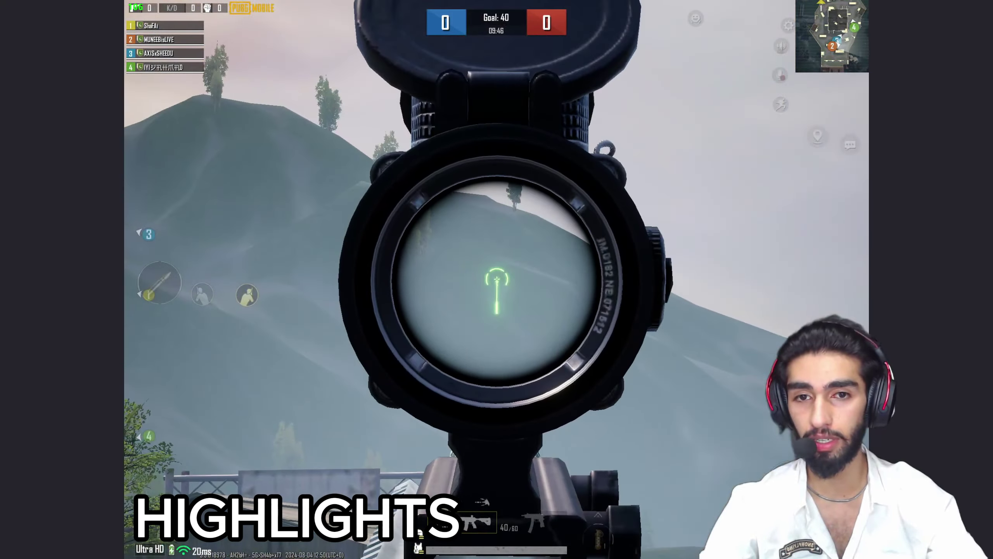
pyautogui.rightClick(497, 279)
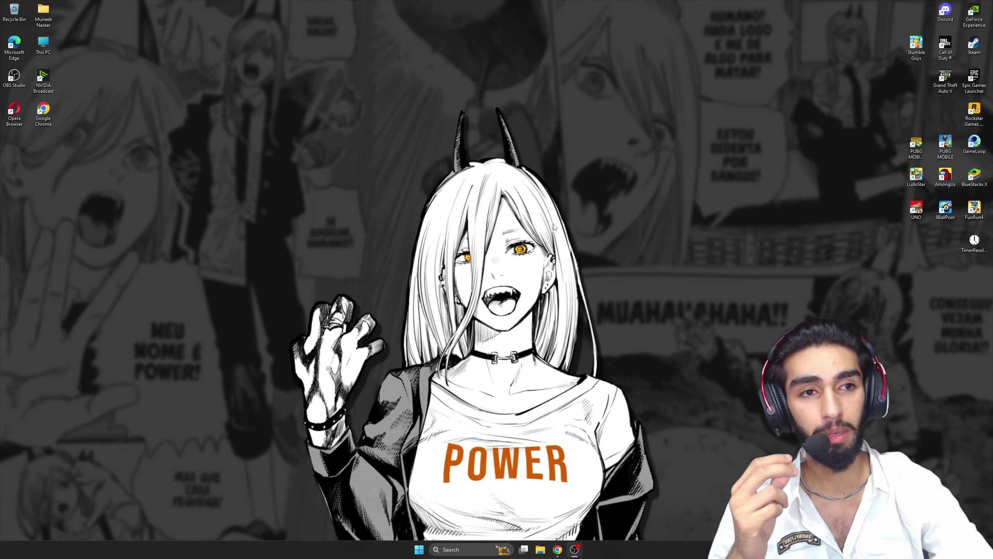
pyautogui.rightClick(483, 114)
pyautogui.click(491, 172)
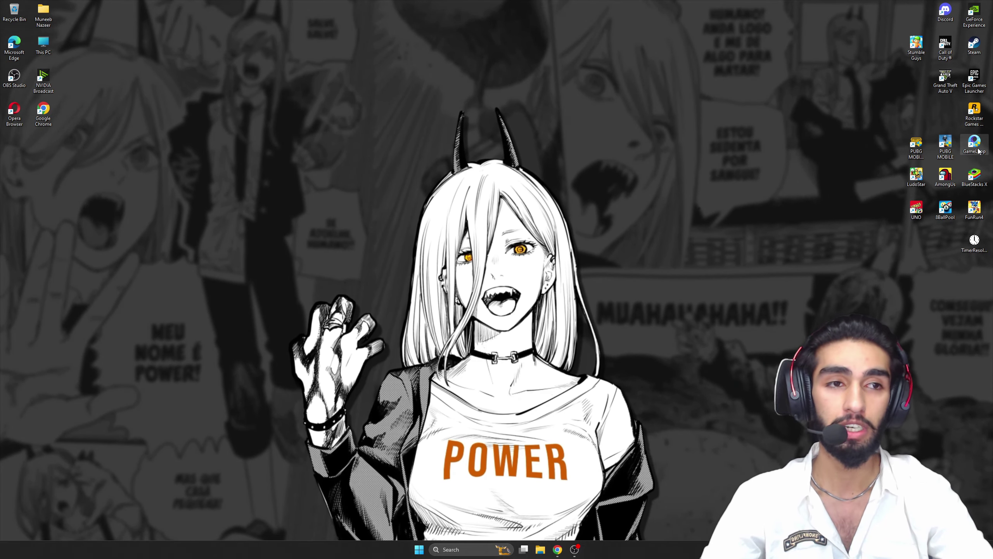
# - Move the GameLoop shortcut to an empty area of the desktop and open its file location
pyautogui.moveTo(975, 143); pyautogui.dragTo(597, 114)
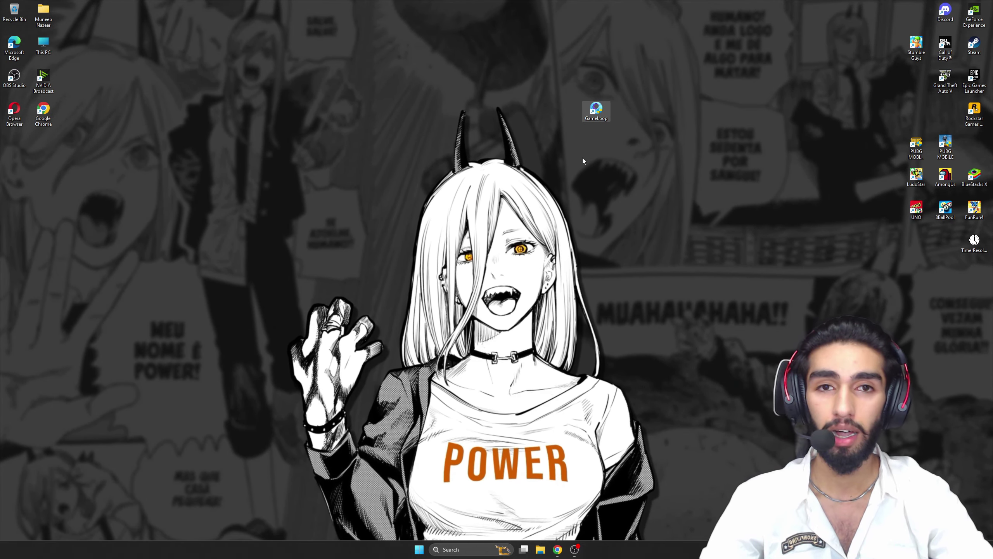
pyautogui.rightClick(597, 115)
pyautogui.click(636, 244)
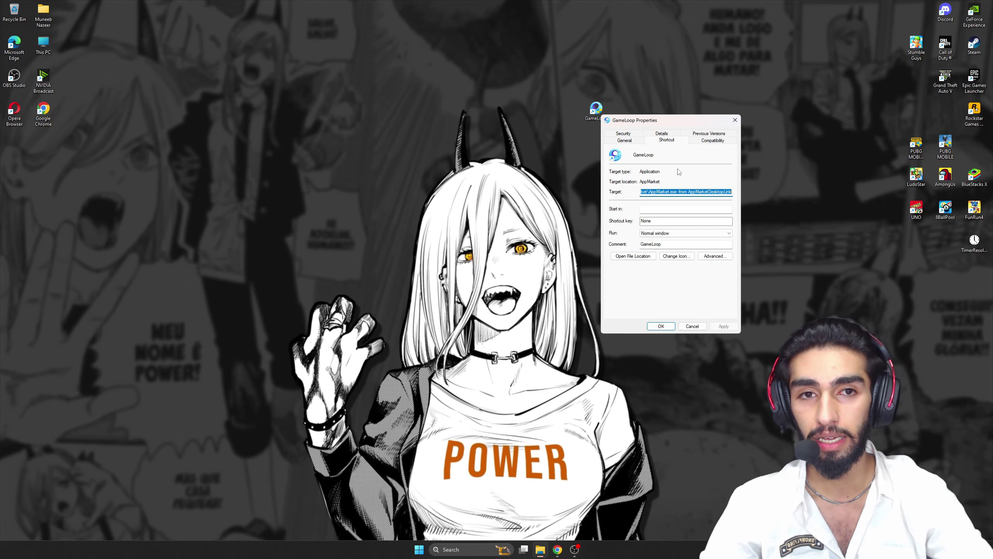
pyautogui.click(735, 120)
pyautogui.rightClick(598, 114)
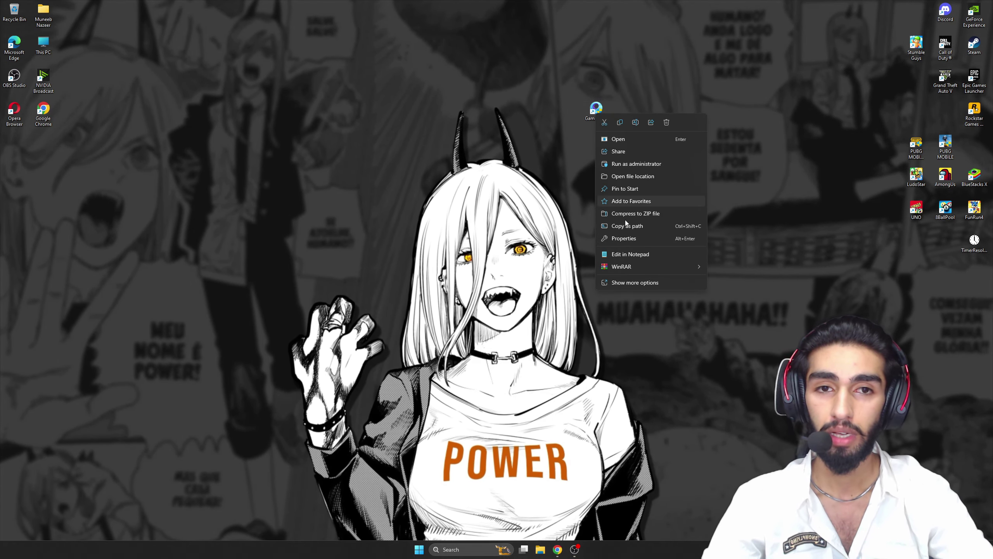
pyautogui.click(624, 404)
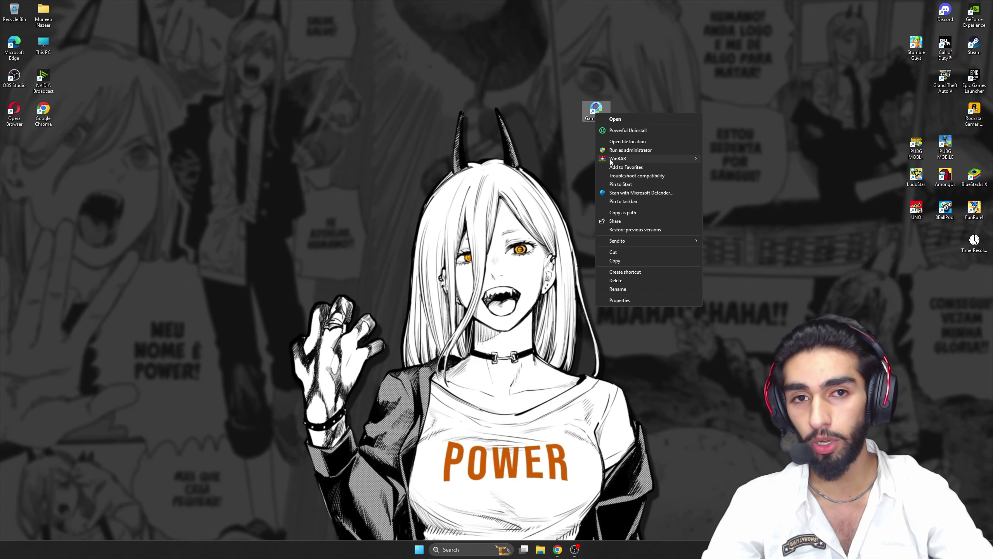
pyautogui.click(636, 141)
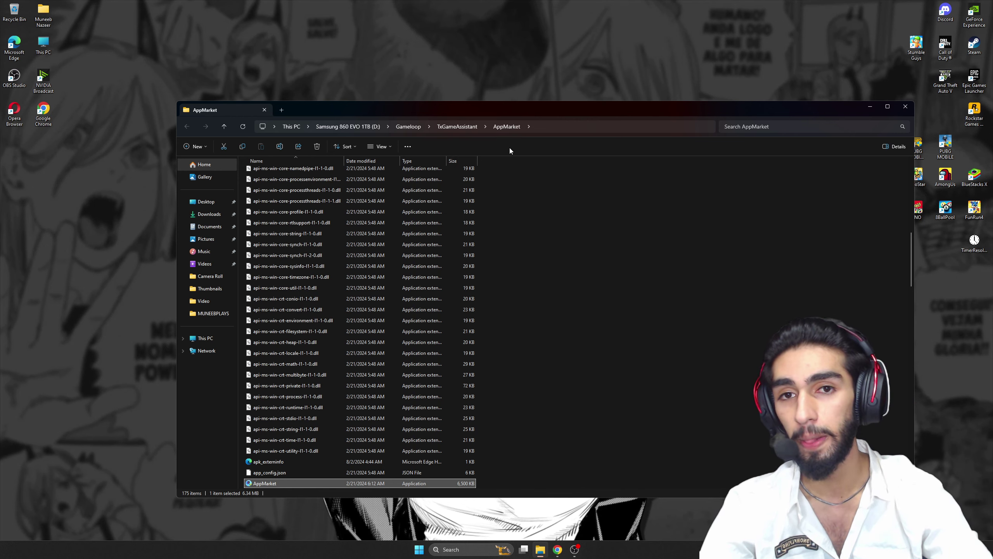
# - Create a desktop shortcut to AndroidEmulatorEn from the TxGameAssistant ui folder, and close the folder window
pyautogui.moveTo(536, 113); pyautogui.dragTo(522, 85)
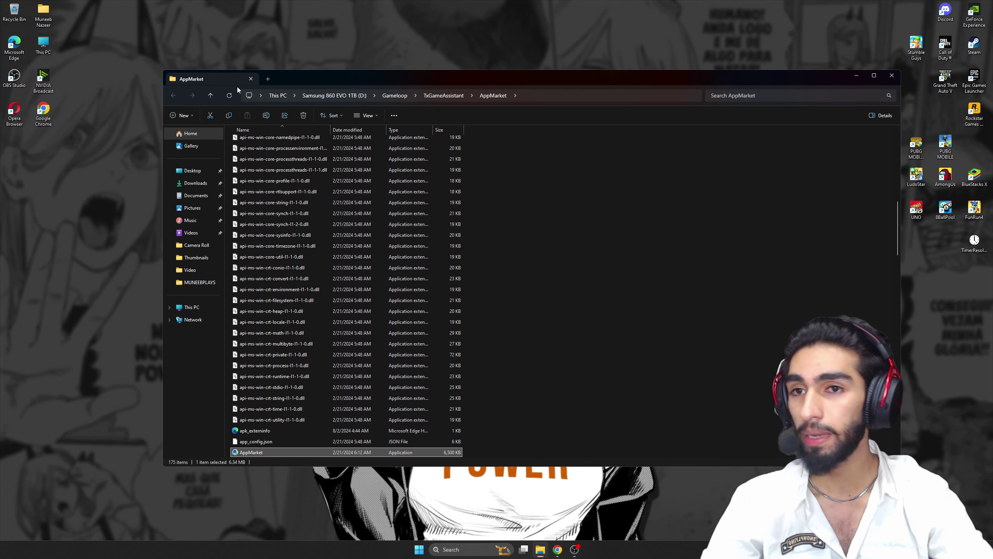
pyautogui.click(454, 97)
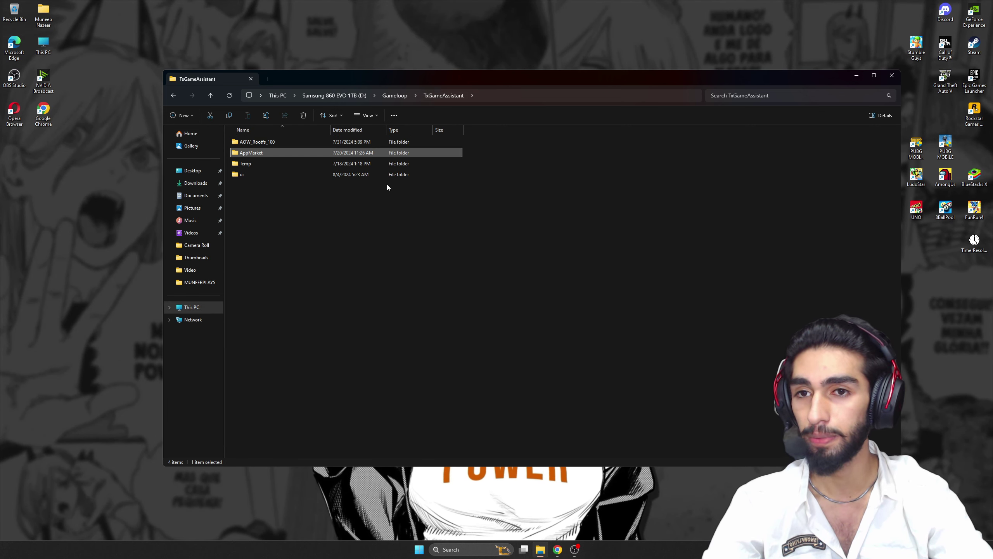
pyautogui.doubleClick(249, 176)
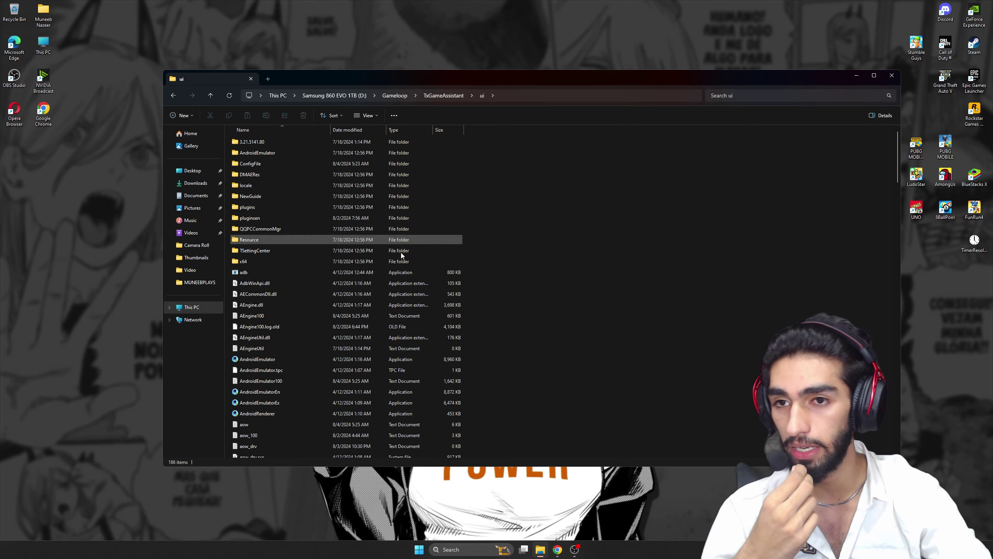
pyautogui.scroll(-2, 359, 389)
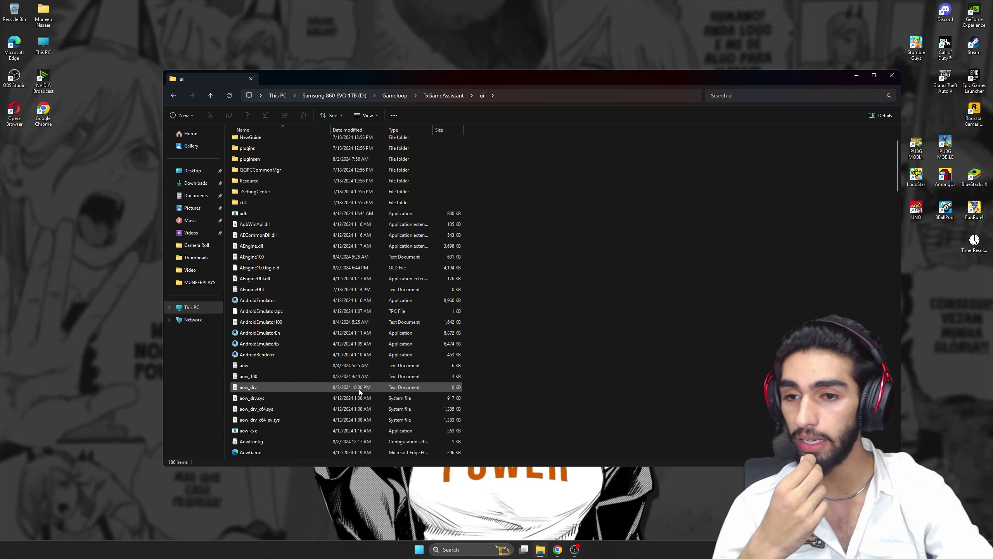
pyautogui.rightClick(279, 335)
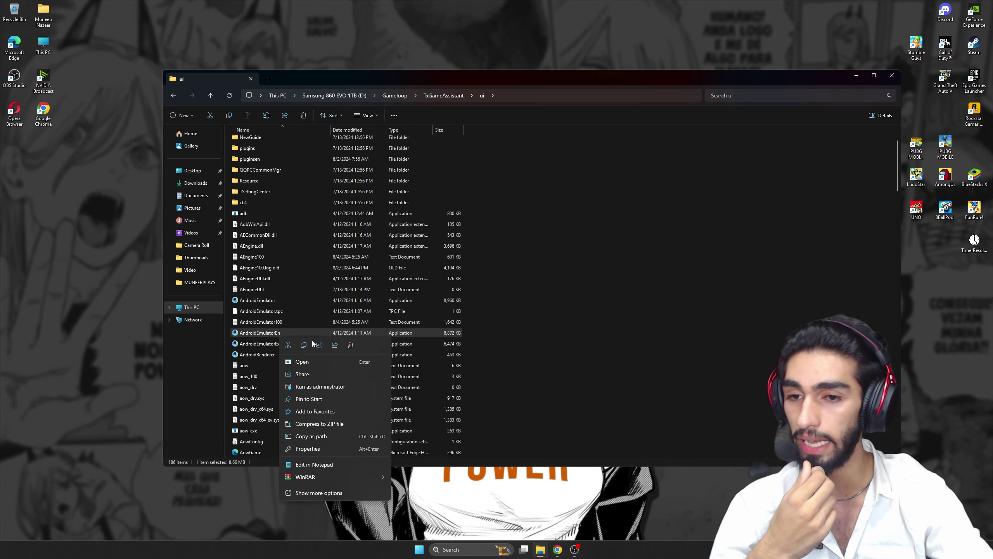
pyautogui.click(313, 494)
pyautogui.moveTo(312, 454)
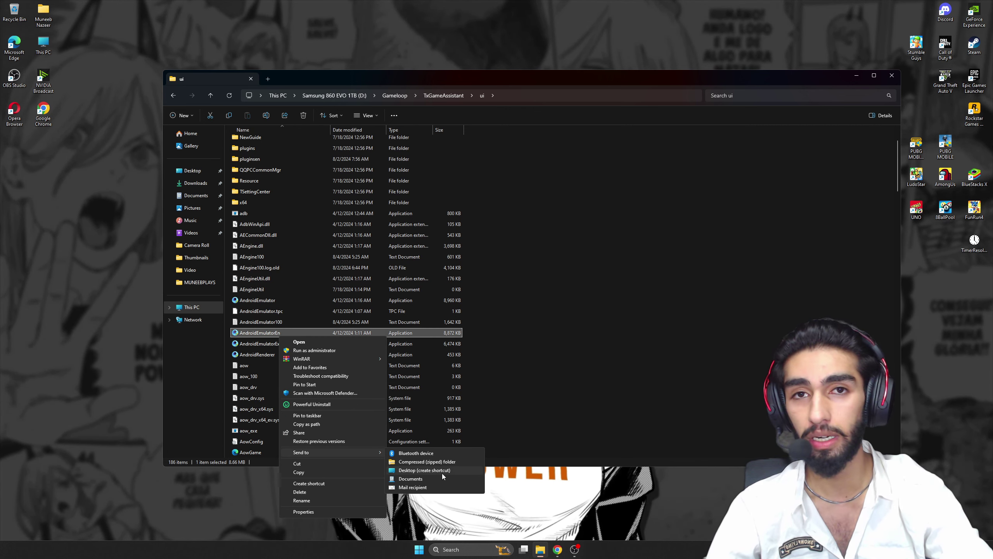
pyautogui.click(454, 471)
pyautogui.click(890, 76)
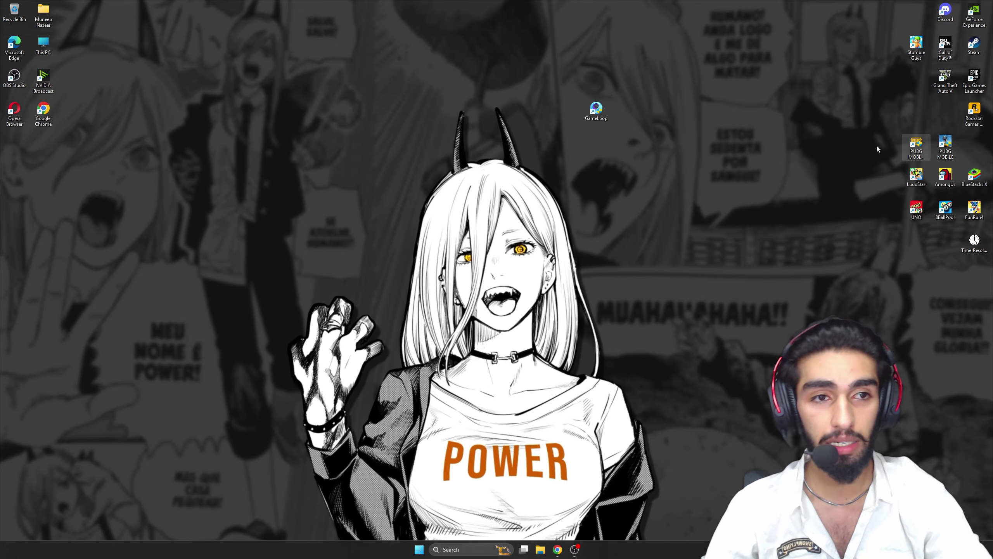
# - Examine the -vm 100 argument at the end of the target in the PUBG MOBILE 120FPS shortcut's properties
pyautogui.moveTo(916, 147); pyautogui.dragTo(525, 64)
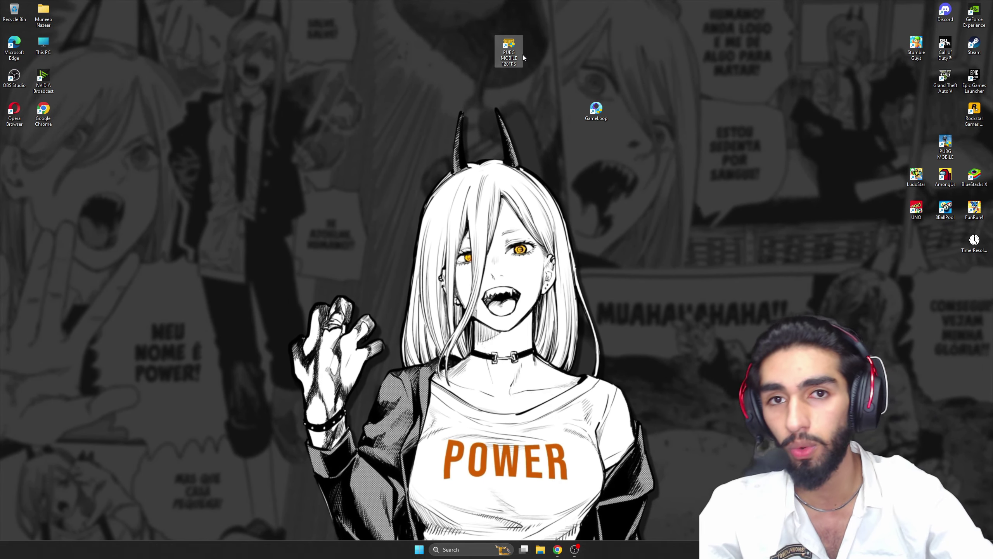
pyautogui.rightClick(510, 56)
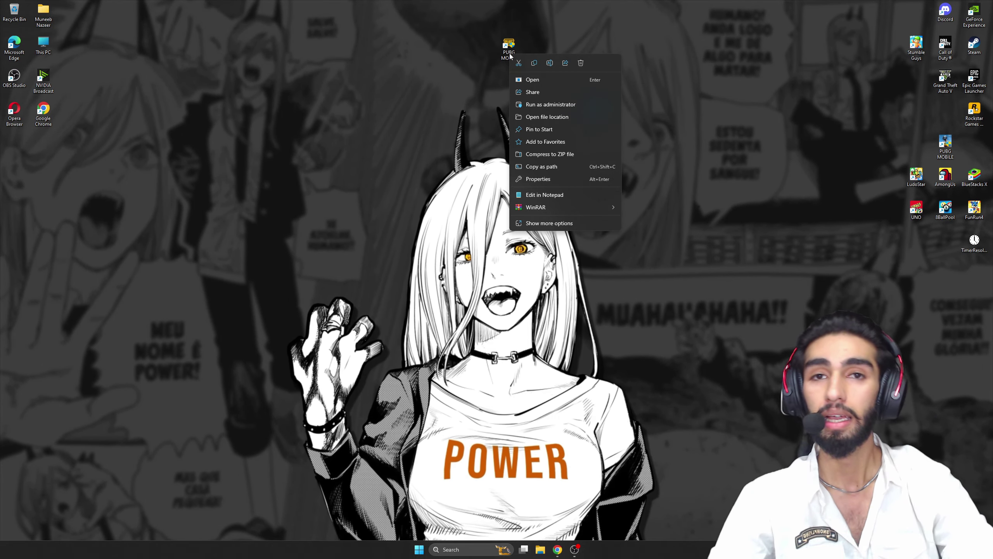
pyautogui.click(540, 182)
pyautogui.click(627, 131)
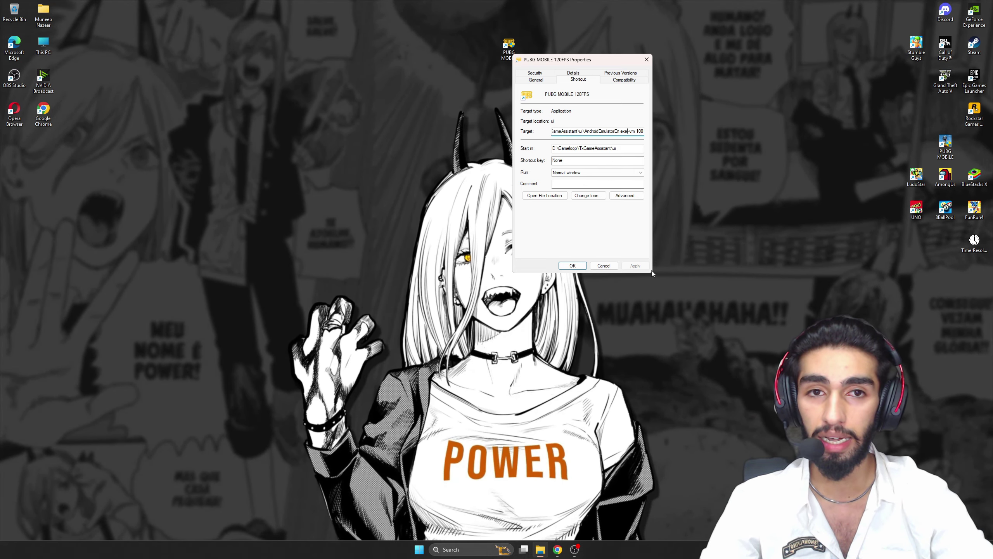
pyautogui.moveTo(644, 132); pyautogui.dragTo(631, 133)
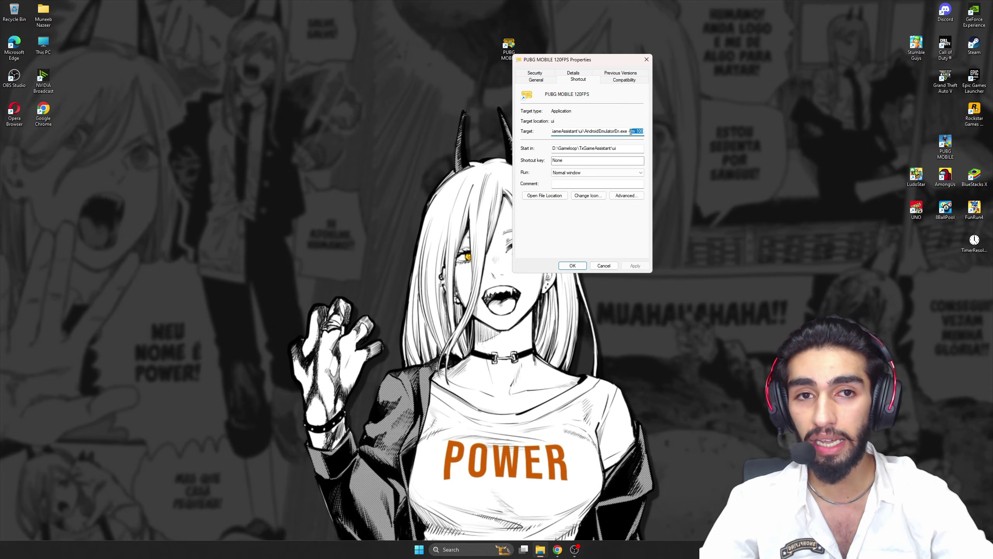
pyautogui.click(628, 131)
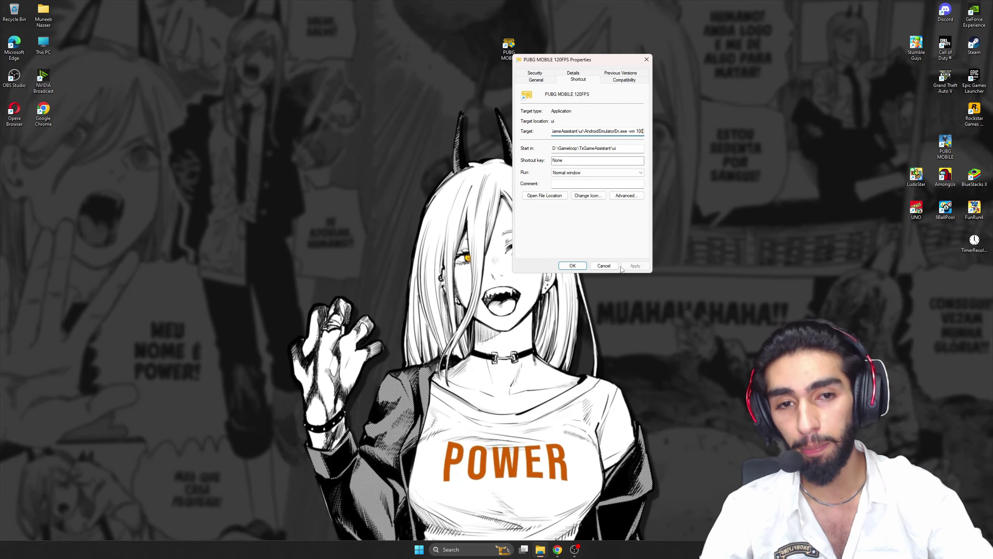
pyautogui.press('Return')
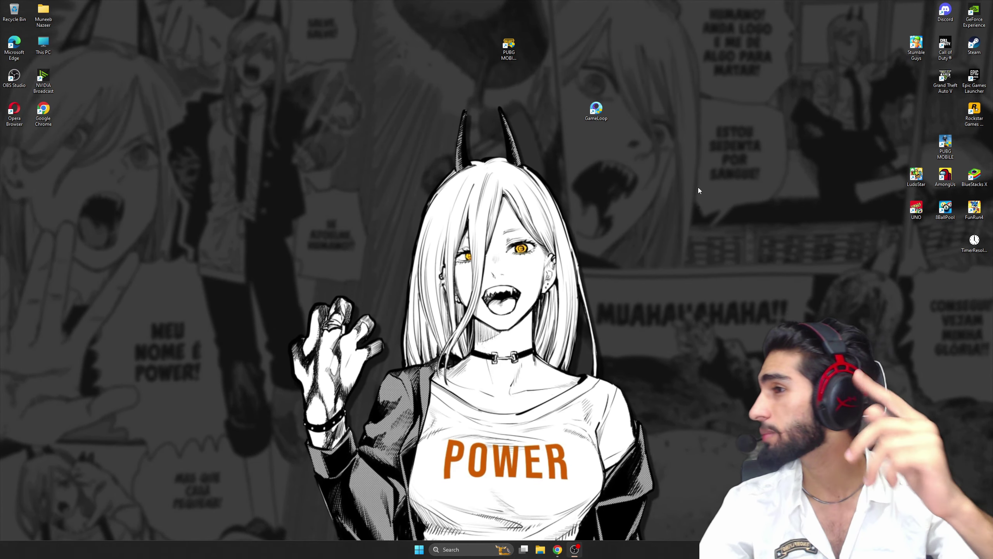
# - Return the GameLoop and PUBG MOBILE 120FPS shortcuts to the other game icons and launch GameLoop
pyautogui.moveTo(582, 117); pyautogui.dragTo(966, 147)
pyautogui.moveTo(508, 51); pyautogui.dragTo(946, 113)
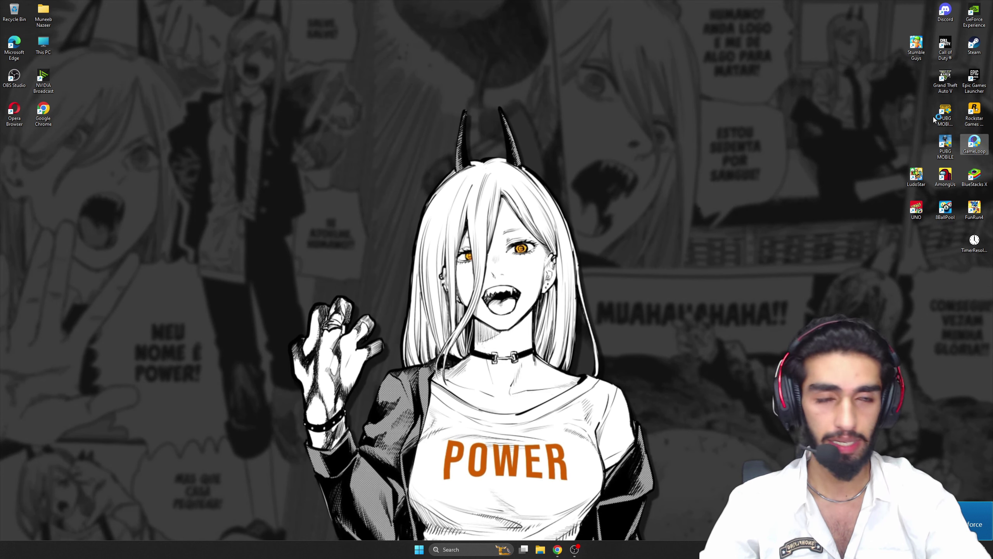
pyautogui.rightClick(983, 146)
pyautogui.click(896, 169)
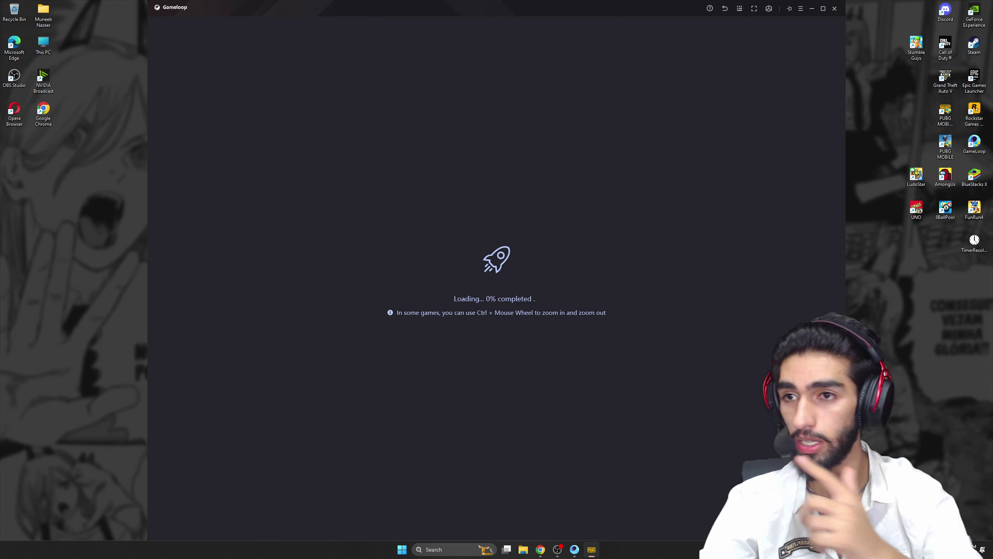
# - Bring the GameLoop home window forward, open its settings and review the basic options
pyautogui.moveTo(574, 549)
pyautogui.click(520, 509)
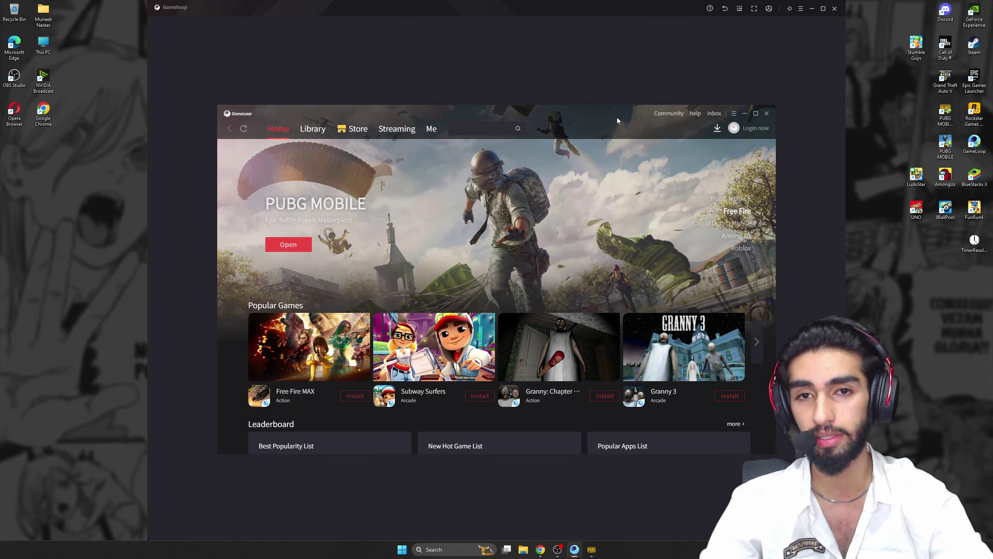
pyautogui.click(735, 114)
pyautogui.click(719, 151)
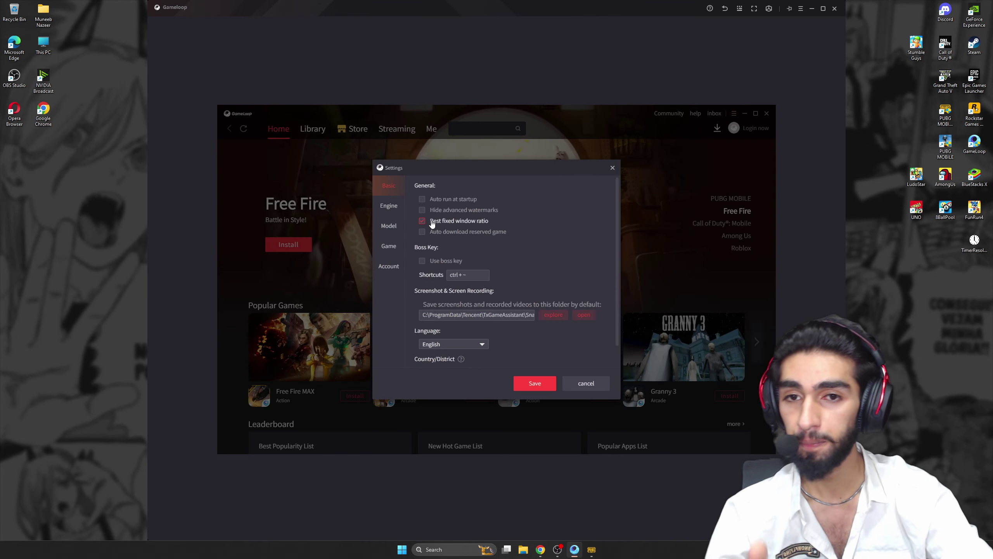
pyautogui.scroll(-1, 595, 227)
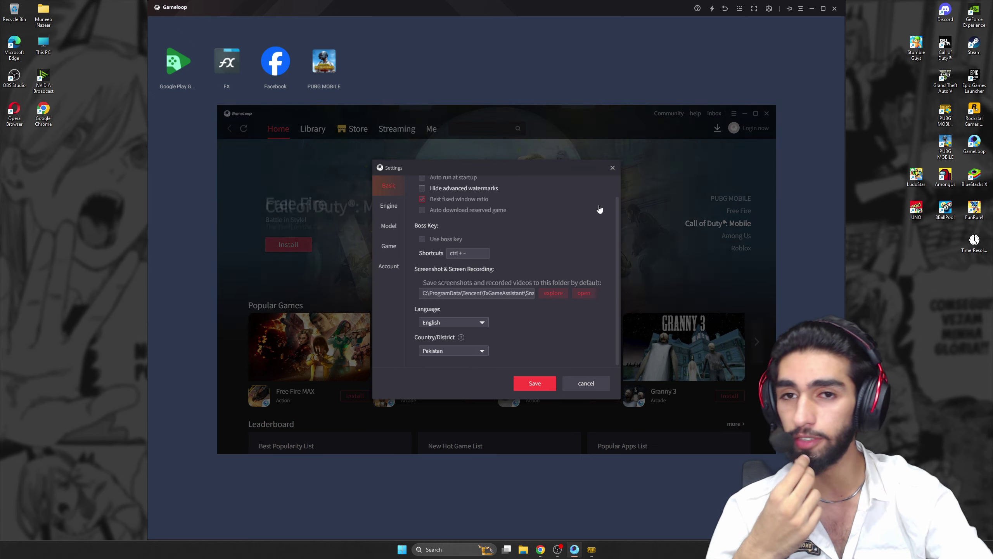
pyautogui.scroll(1, 599, 209)
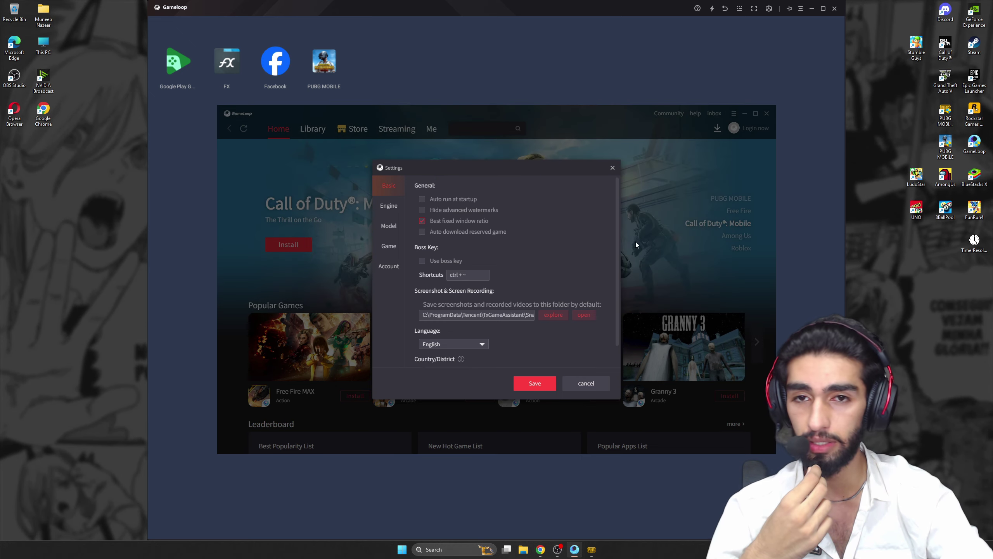
# - Review the engine settings, including the rendering options and the anti-aliasing choices
pyautogui.click(389, 206)
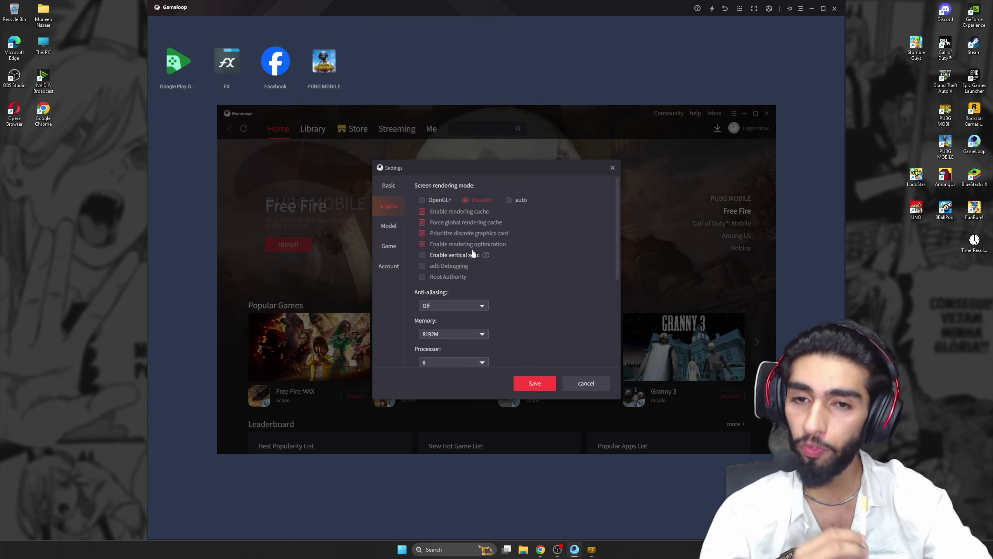
pyautogui.scroll(-3, 492, 236)
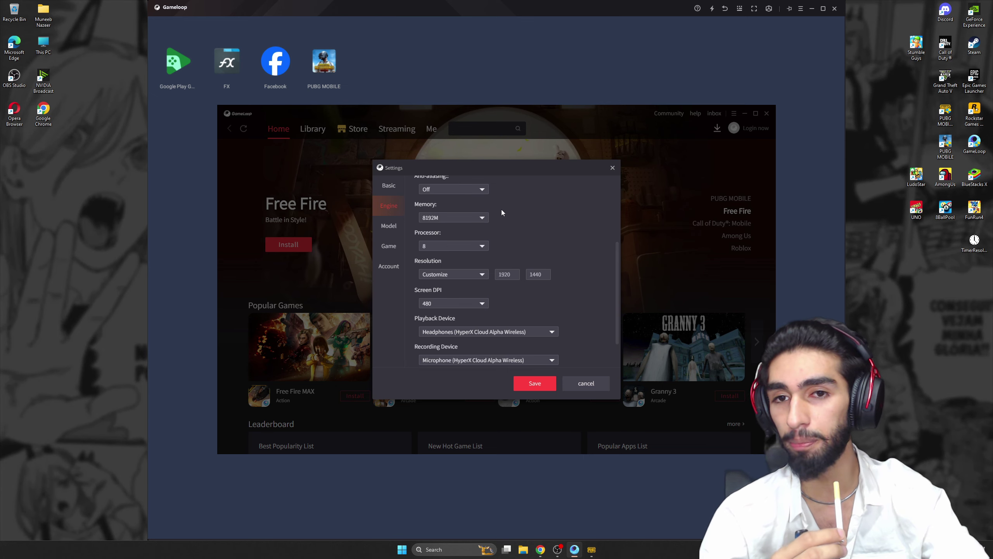
pyautogui.scroll(1, 501, 210)
pyautogui.click(444, 229)
pyautogui.click(483, 228)
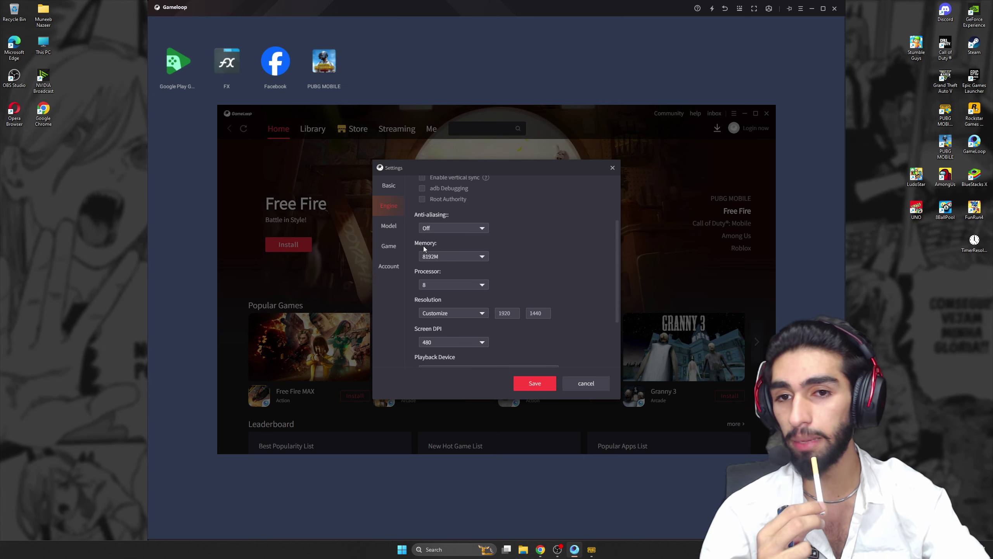
# - Set the emulator's memory to 8192M and its processor count to 8
pyautogui.click(434, 257)
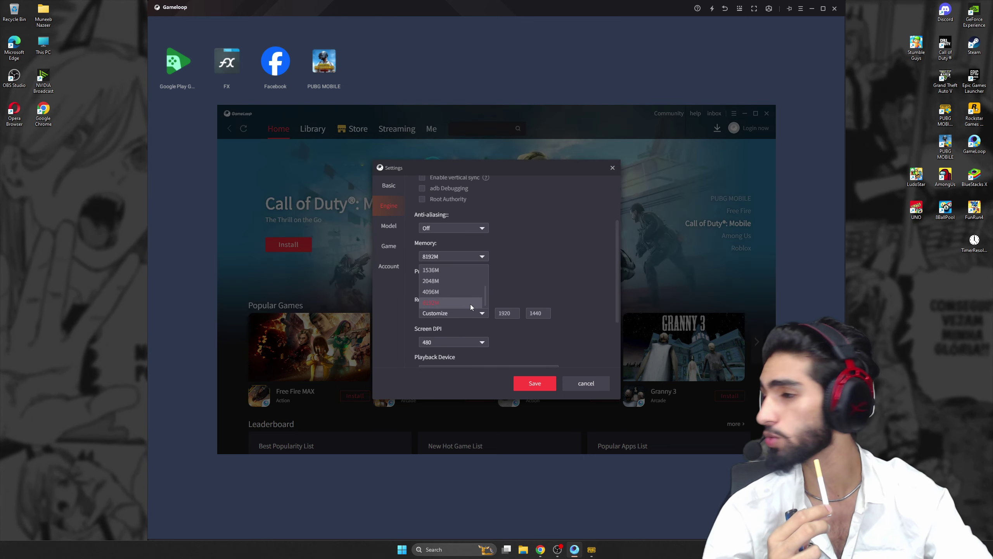
pyautogui.click(471, 303)
pyautogui.scroll(-1, 555, 265)
pyautogui.click(453, 245)
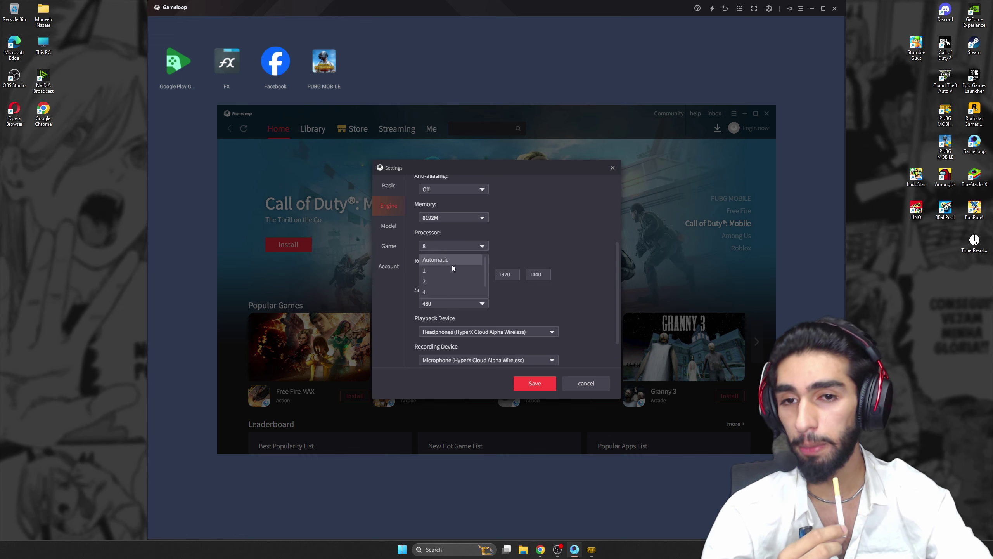
pyautogui.click(449, 288)
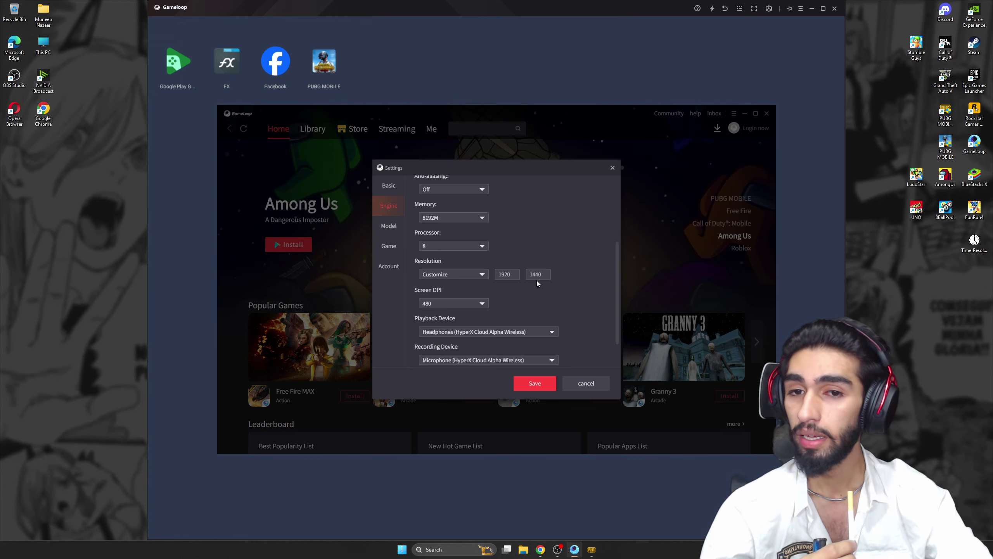
# - Review the available choices for the emulator's resolution and screen DPI, keeping the customized 1920 x 1440 and 480
pyautogui.click(475, 273)
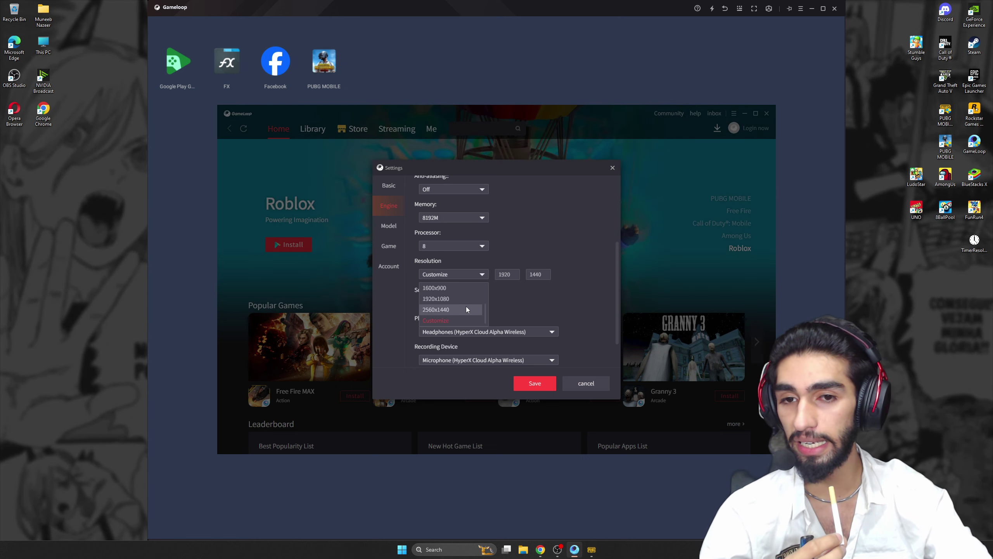
pyautogui.scroll(1, 465, 308)
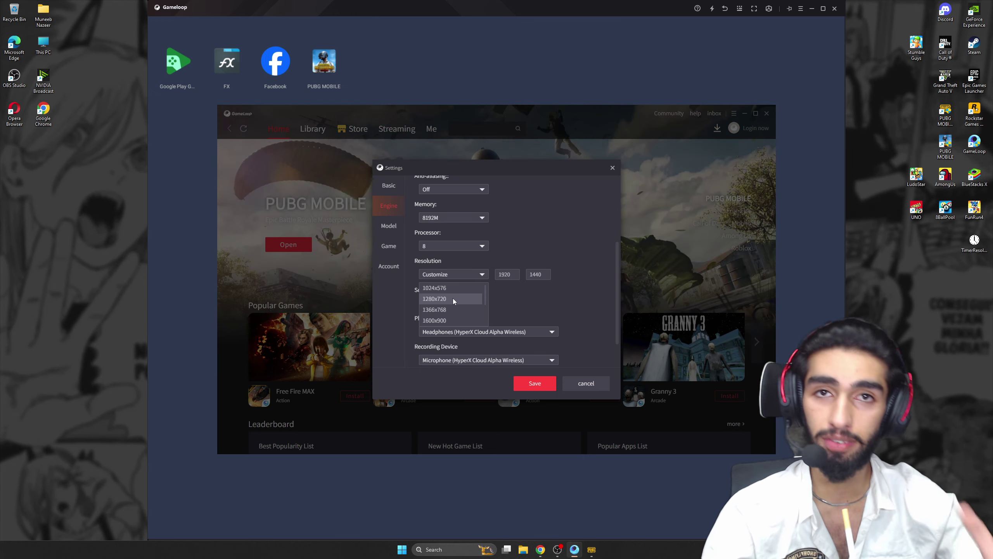
pyautogui.scroll(-1, 454, 298)
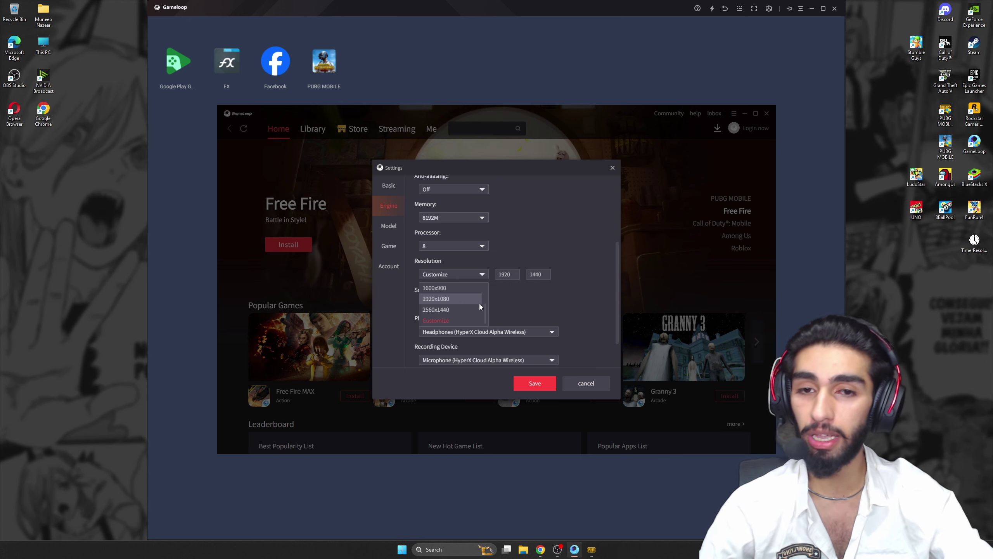
pyautogui.click(496, 289)
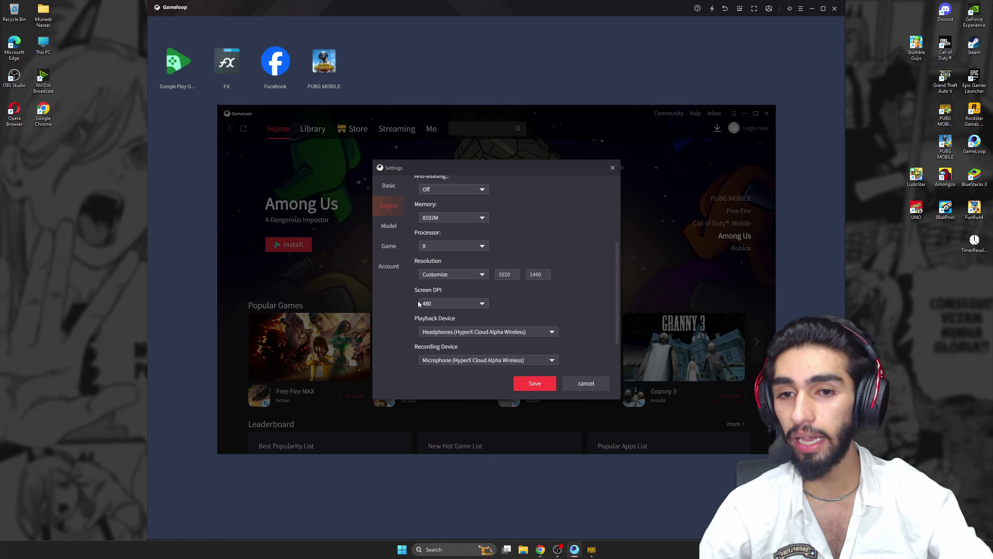
pyautogui.click(458, 303)
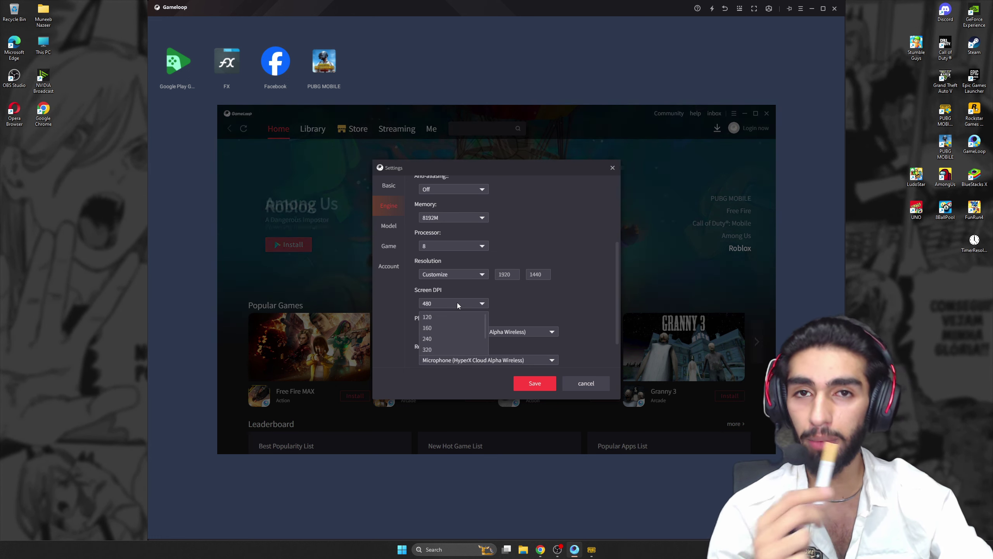
pyautogui.scroll(-1, 462, 335)
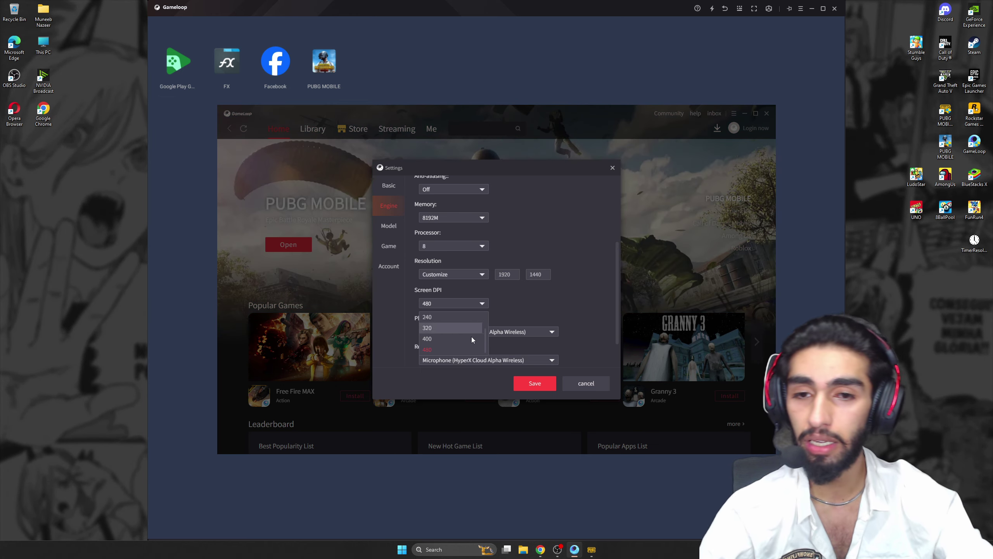
pyautogui.click(537, 300)
# - Keep the customized SAMSUNG SM-X910 phone model, check the PUBG MOBILE game options, and save the settings, closing the home window
pyautogui.click(382, 231)
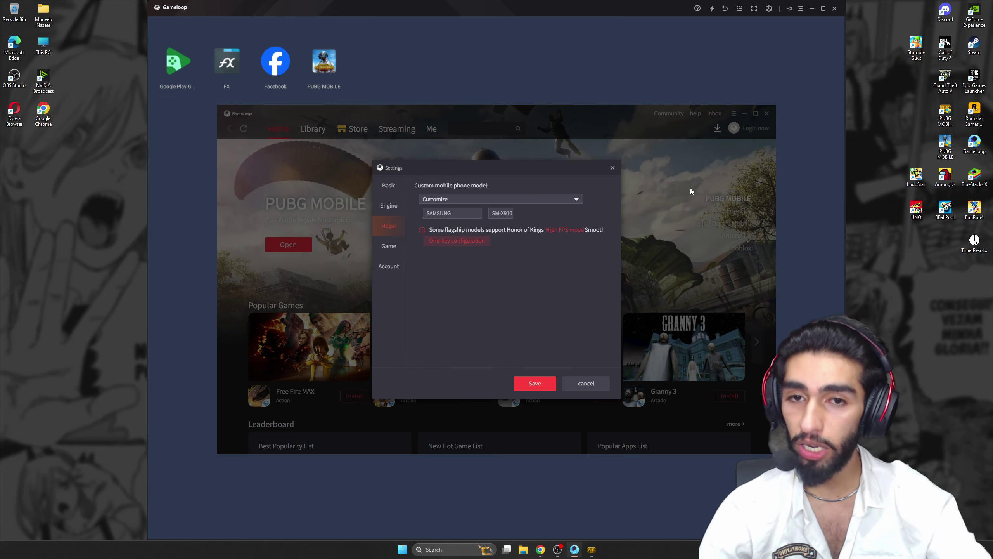
pyautogui.click(501, 199)
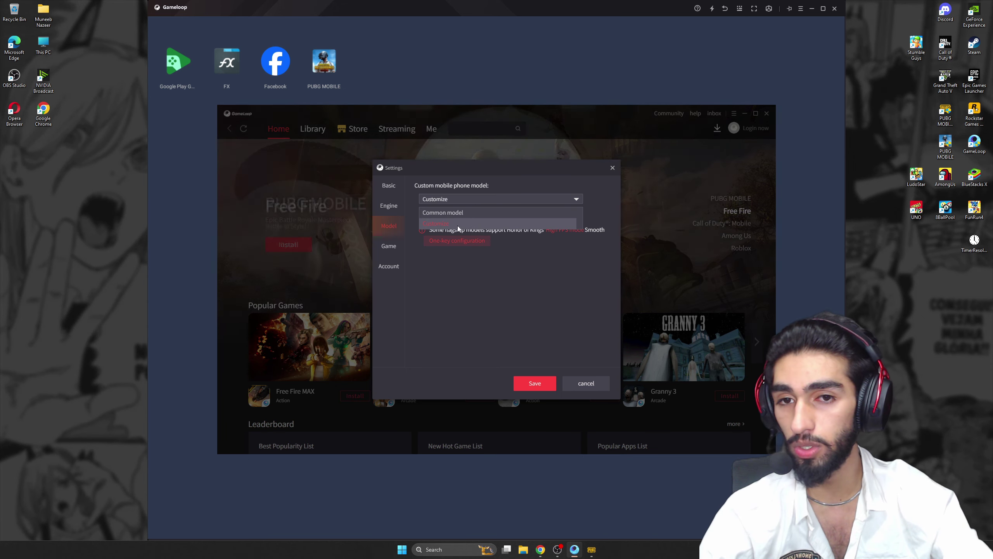
pyautogui.click(459, 217)
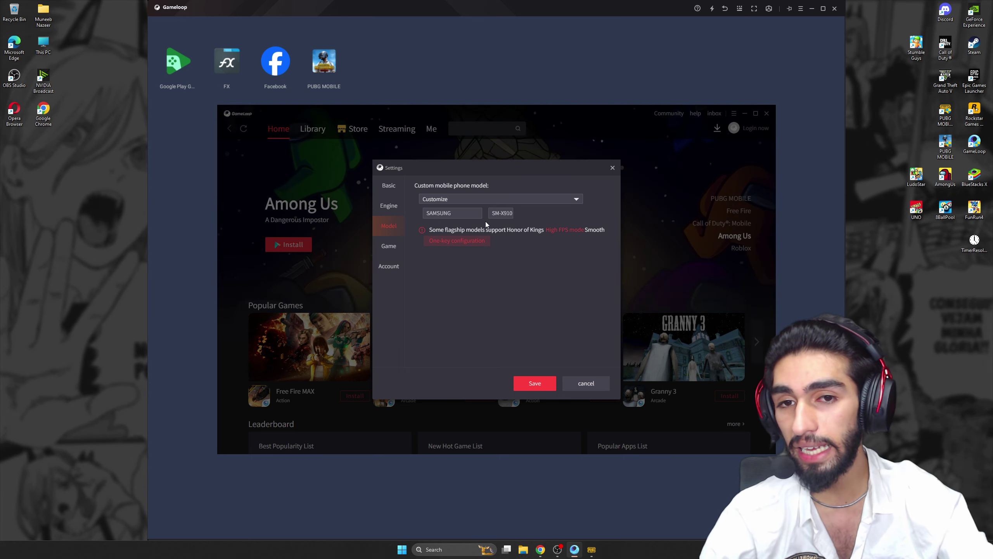
pyautogui.click(389, 247)
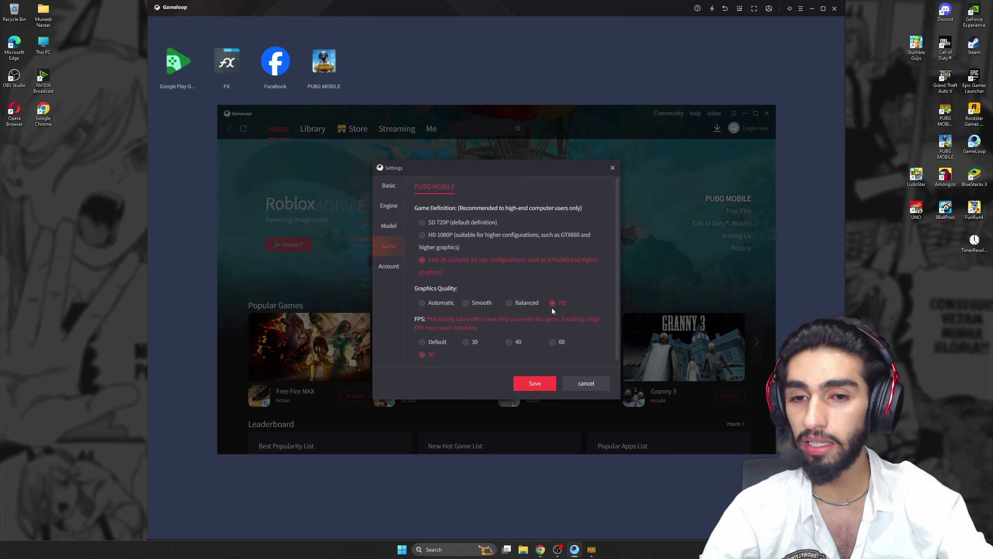
pyautogui.click(393, 226)
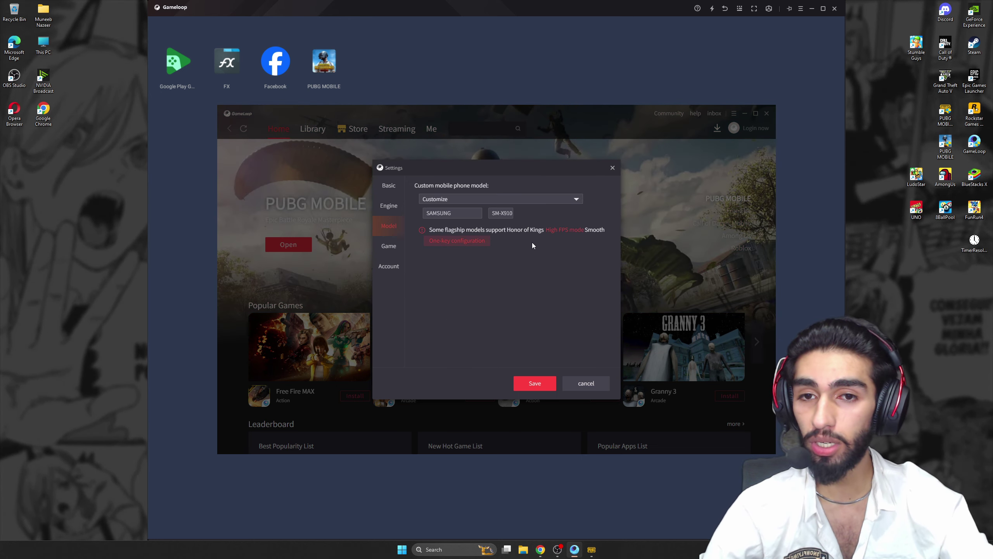
pyautogui.click(534, 383)
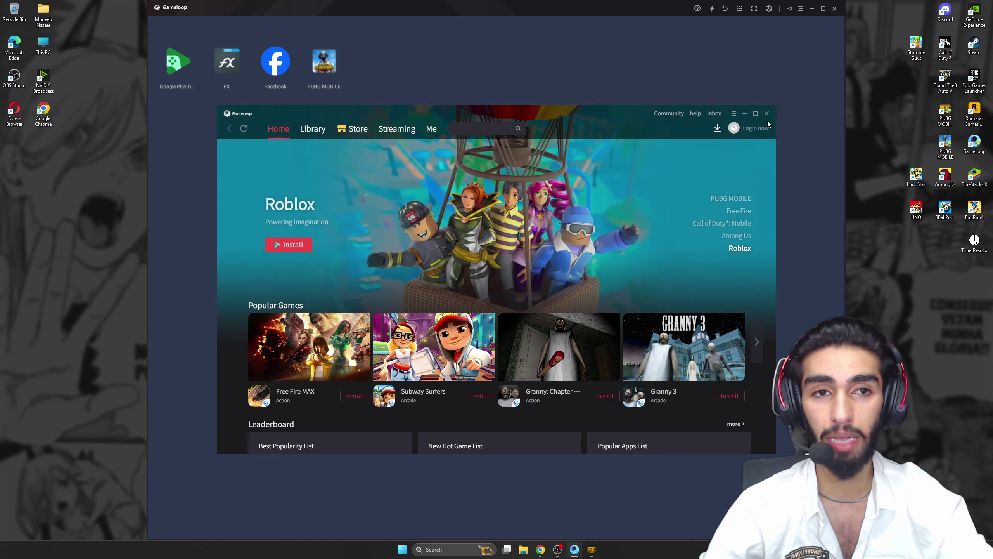
pyautogui.click(767, 114)
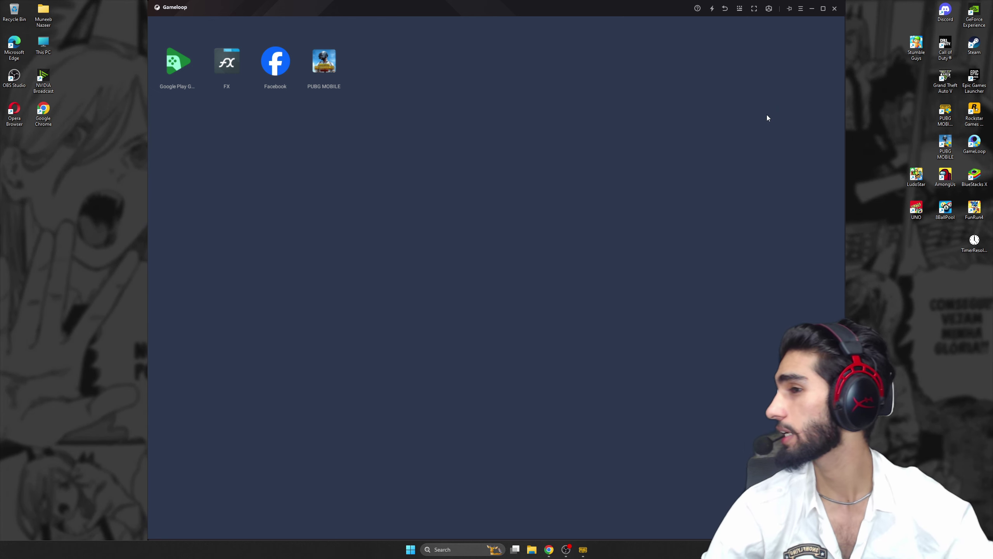
# - Move the PUBG MOBILE 120FPS shortcut over to the empty desktop slot beside it and launch PUBG MOBILE, declining the phone model switch
pyautogui.moveTo(945, 111); pyautogui.dragTo(907, 124)
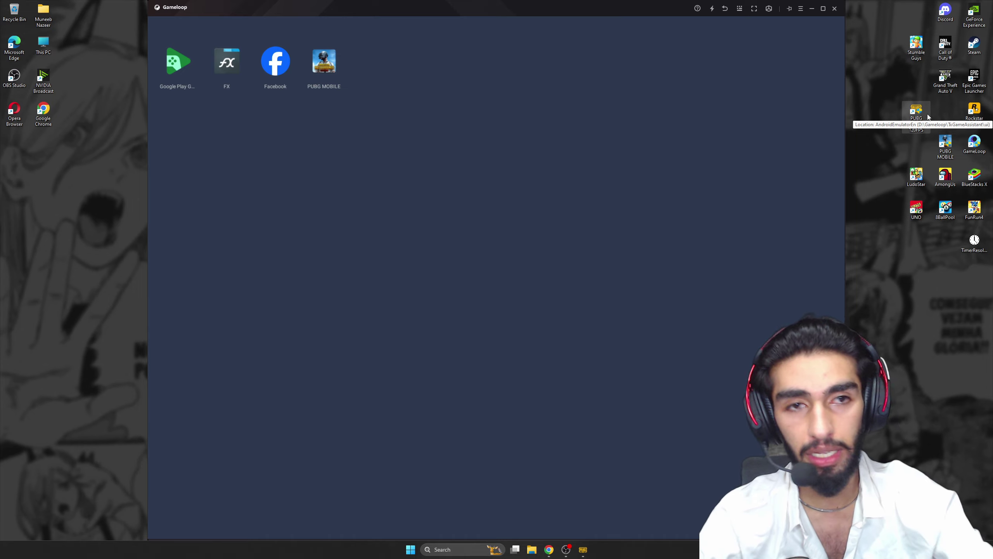
pyautogui.click(319, 85)
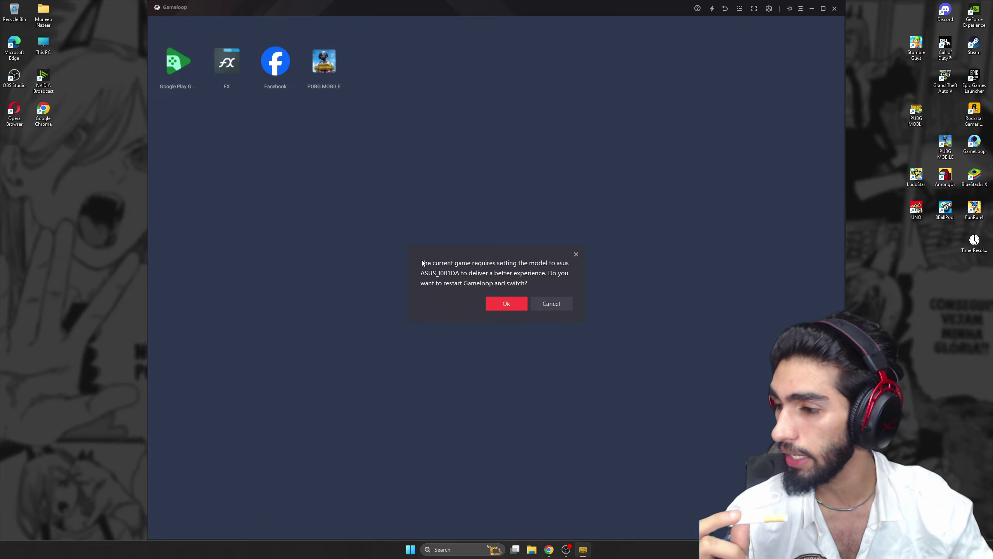
pyautogui.click(549, 304)
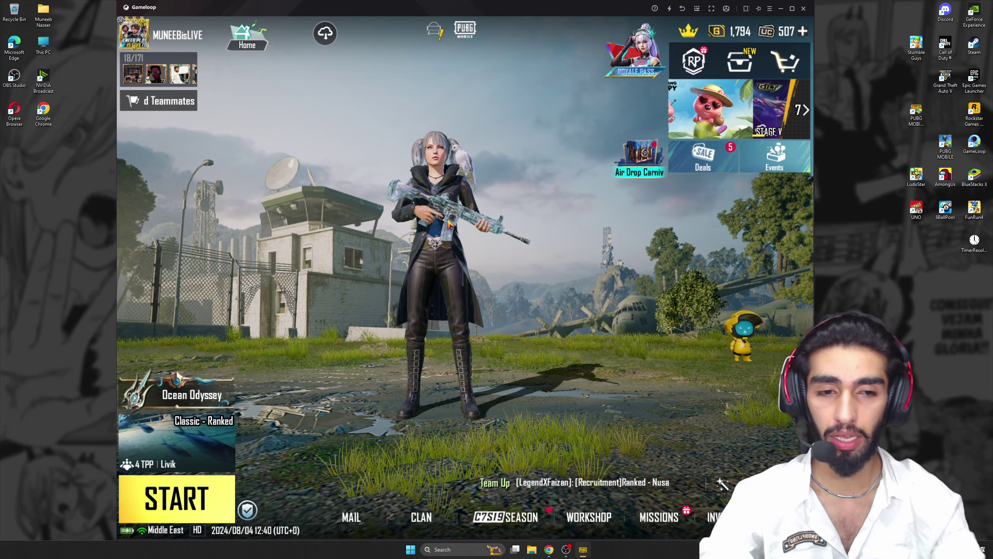
# - Set the game's combat graphics to Smooth with the Ultra Extreme frame rate, apply them and return to the lobby
pyautogui.click(727, 9)
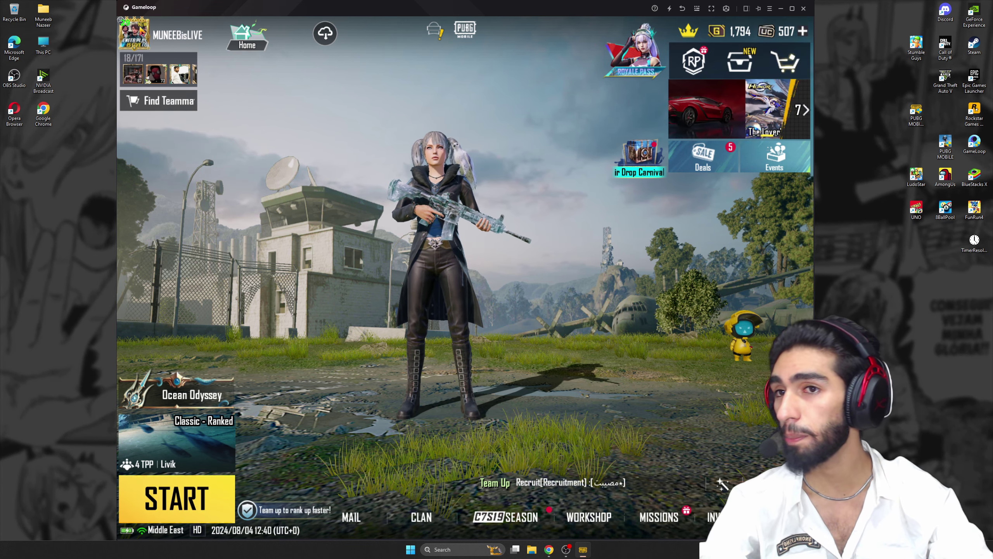
pyautogui.click(802, 516)
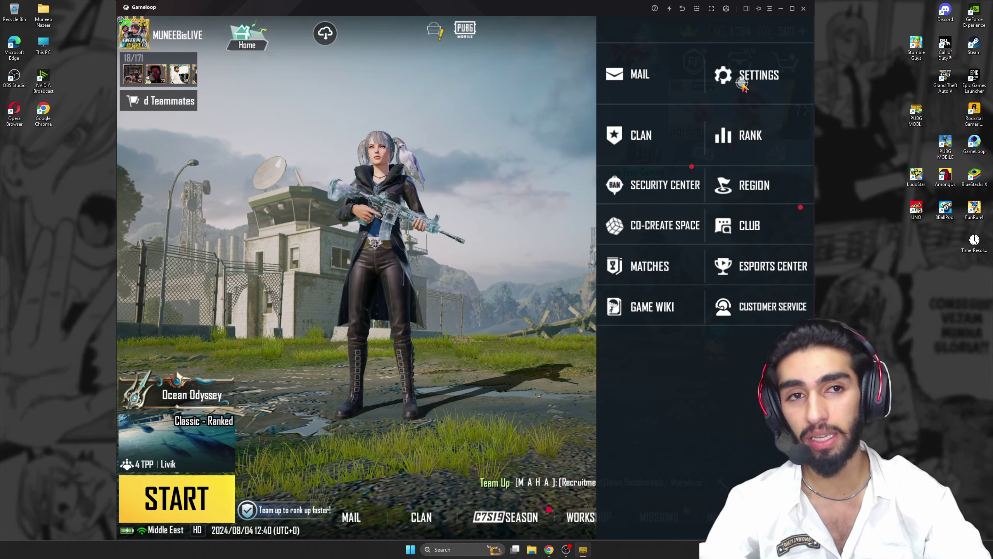
pyautogui.click(743, 78)
pyautogui.click(767, 167)
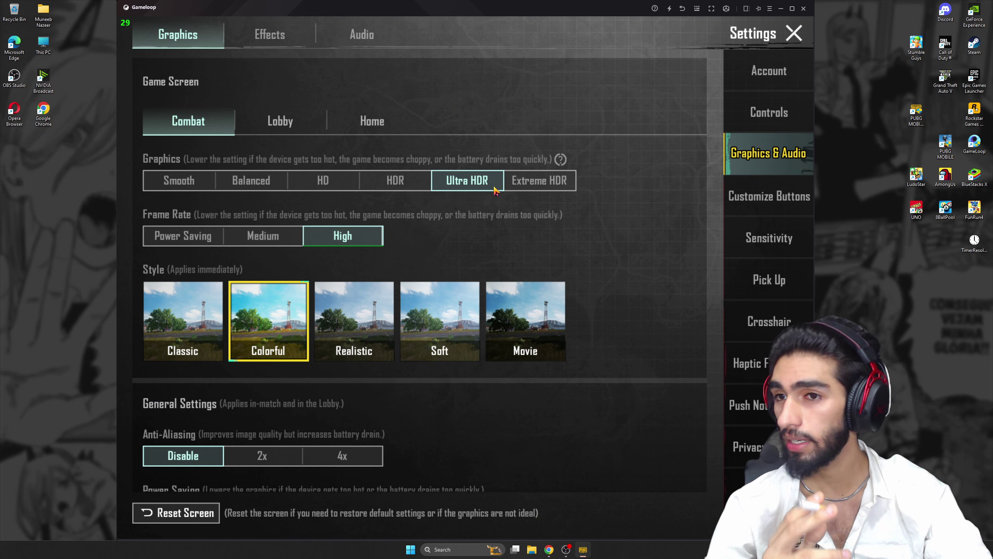
pyautogui.click(191, 188)
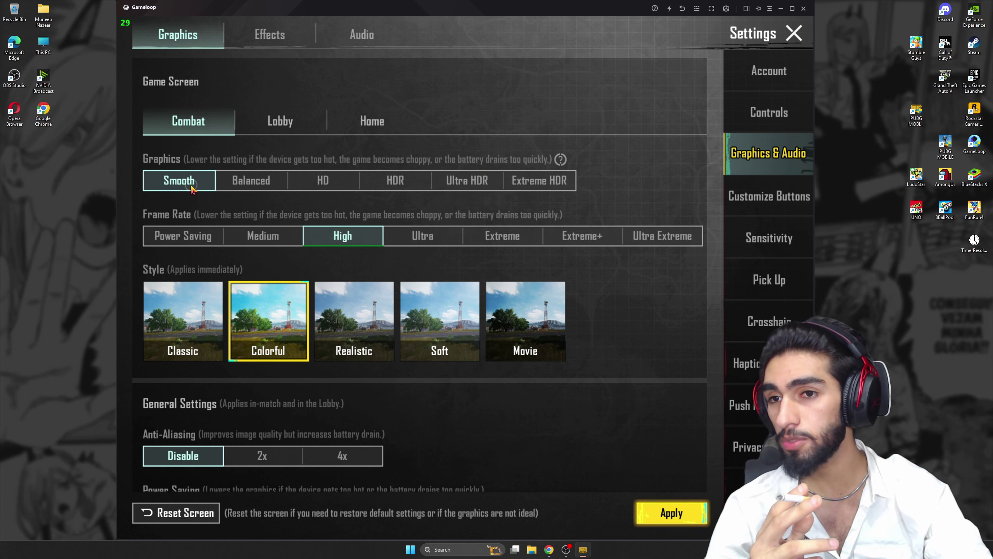
pyautogui.click(646, 238)
pyautogui.click(546, 345)
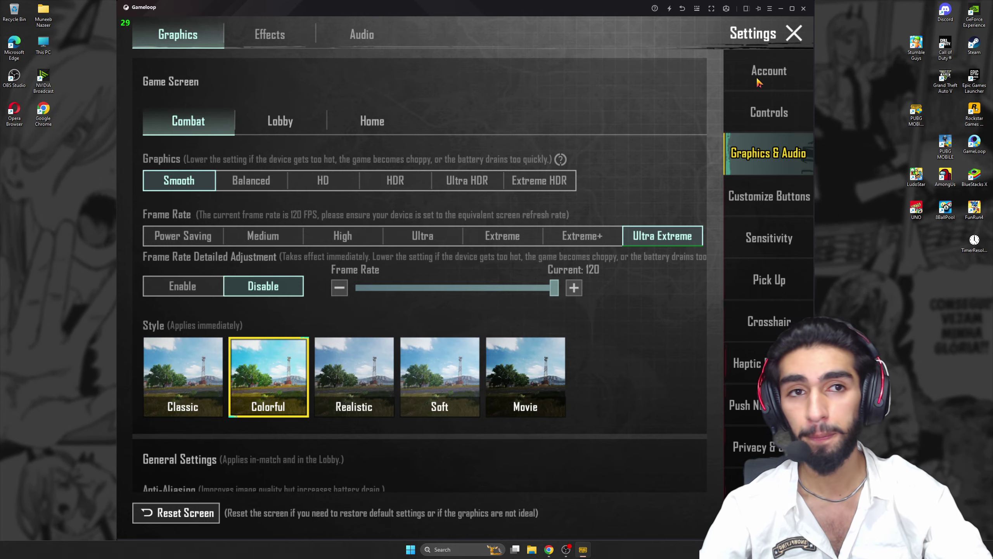
pyautogui.press('Escape')
pyautogui.click(313, 114)
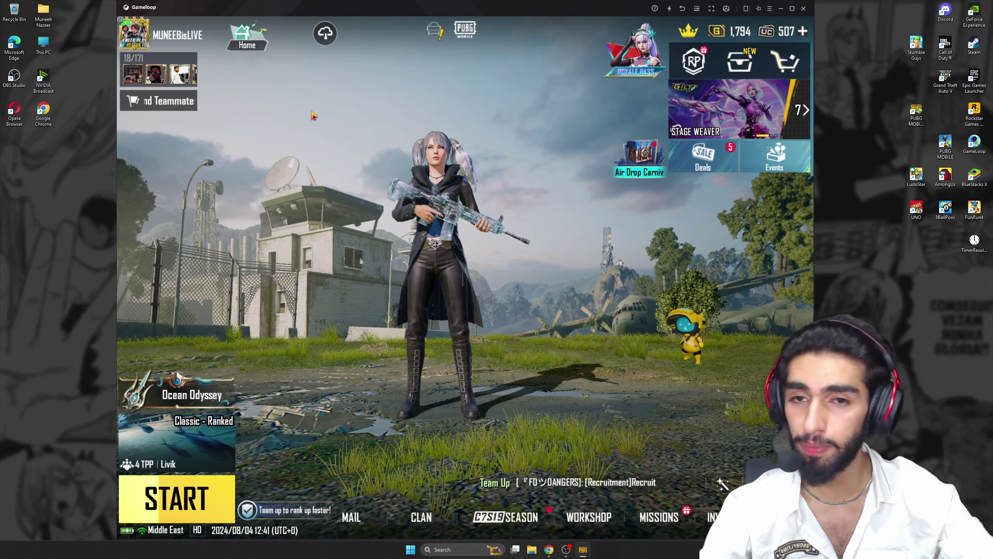
# - Set the game's lobby graphics to Smooth with the Extreme+ frame rate, apply them and leave the settings
pyautogui.click(805, 55)
pyautogui.click(754, 74)
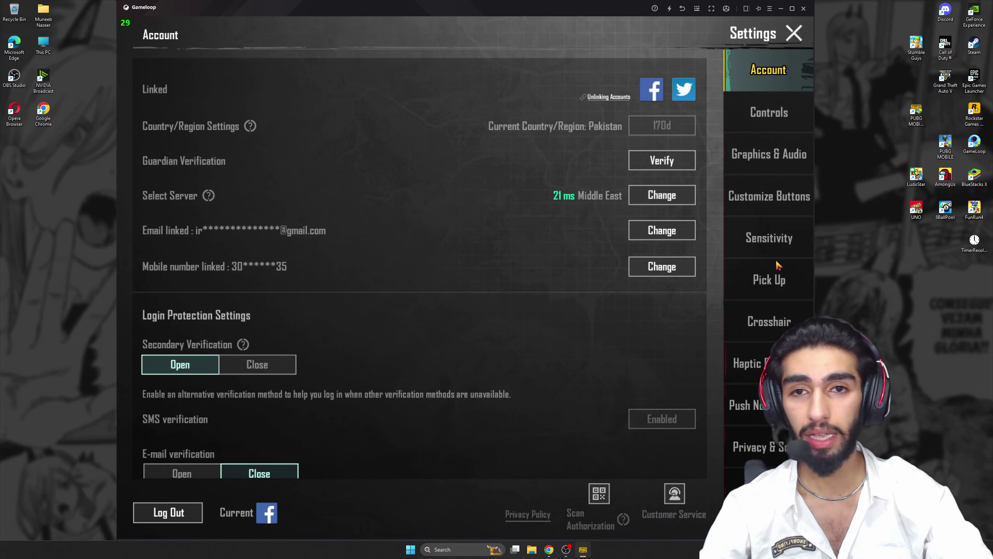
pyautogui.click(745, 158)
pyautogui.click(289, 120)
pyautogui.click(181, 177)
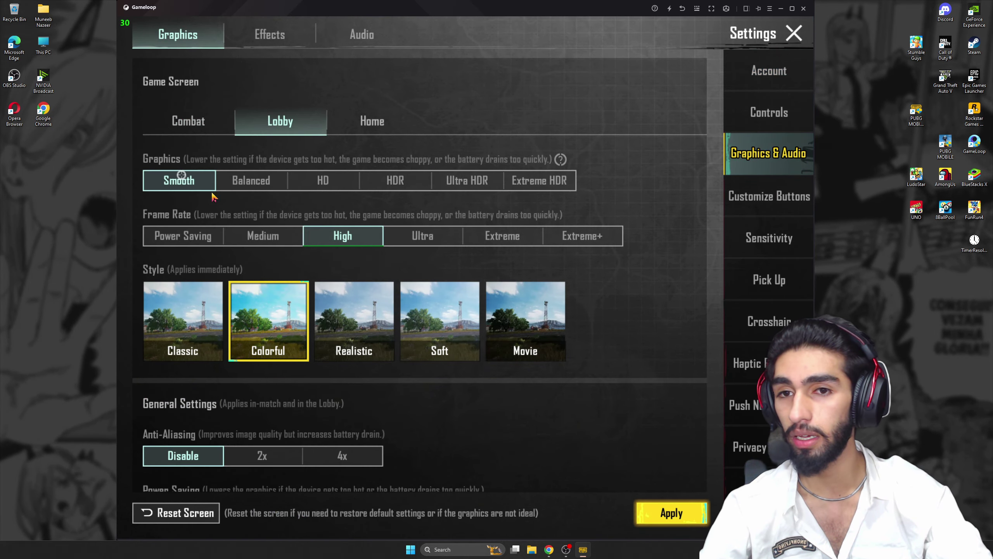
pyautogui.click(585, 235)
pyautogui.click(503, 353)
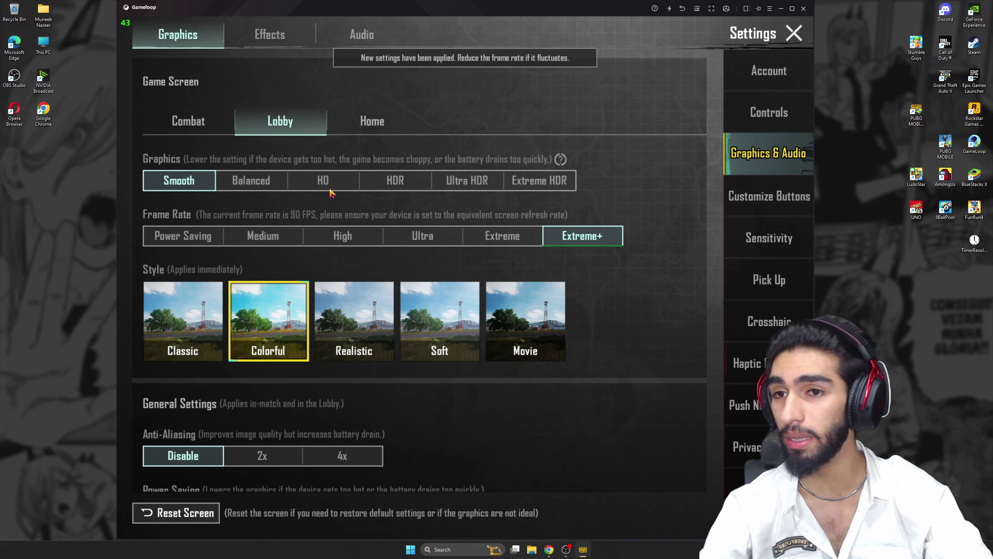
pyautogui.click(209, 123)
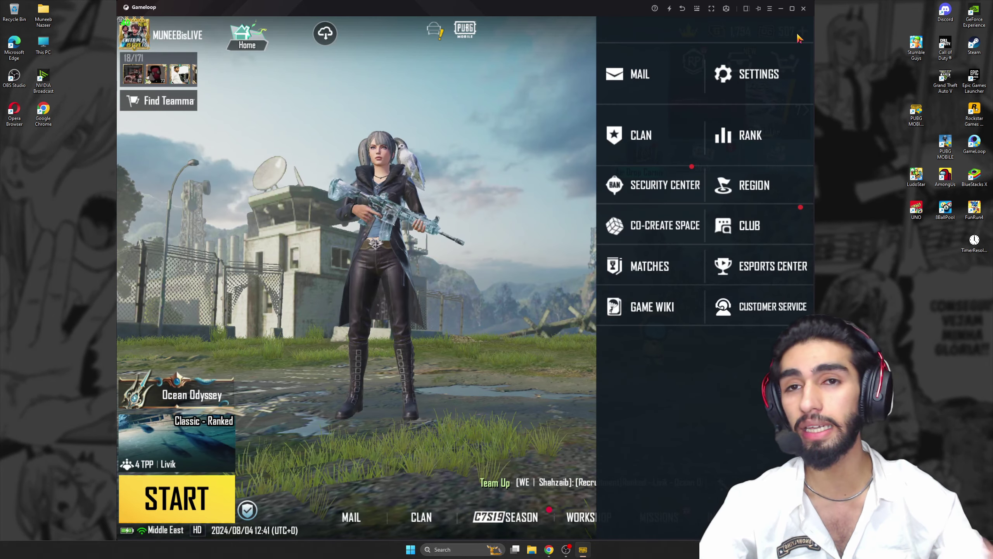
pyautogui.click(796, 36)
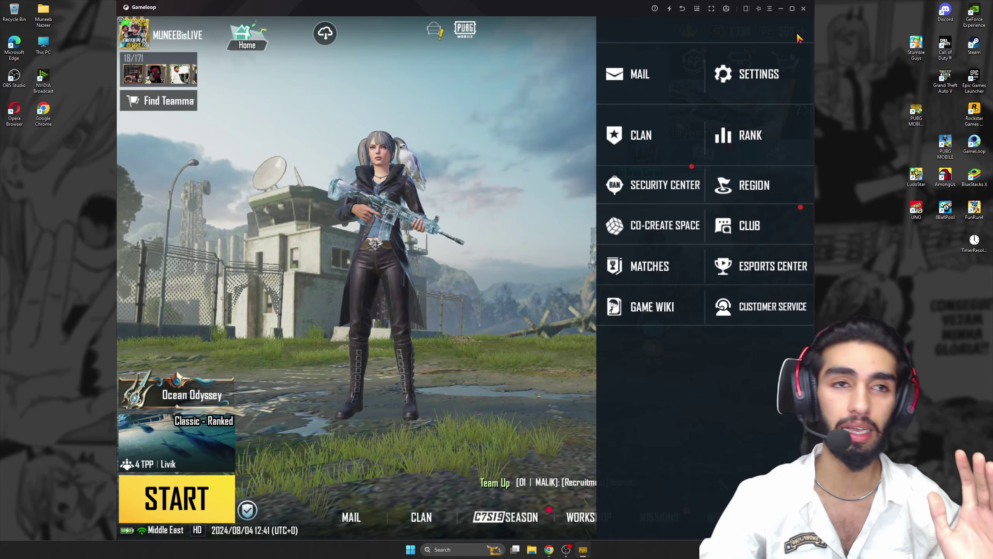
pyautogui.click(514, 105)
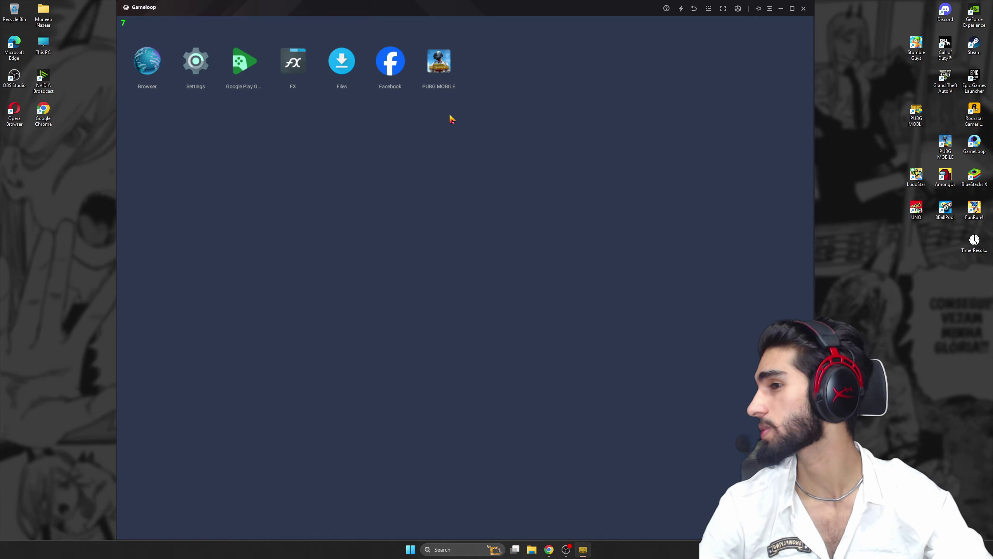
# - Open the emulator's Browser app and search the web for fx file explorer
pyautogui.click(142, 62)
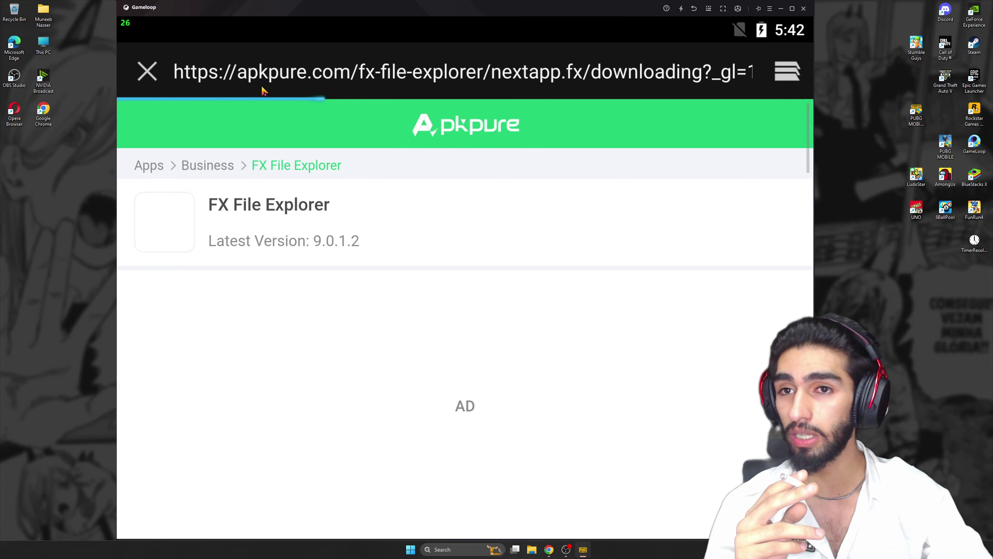
pyautogui.click(314, 81)
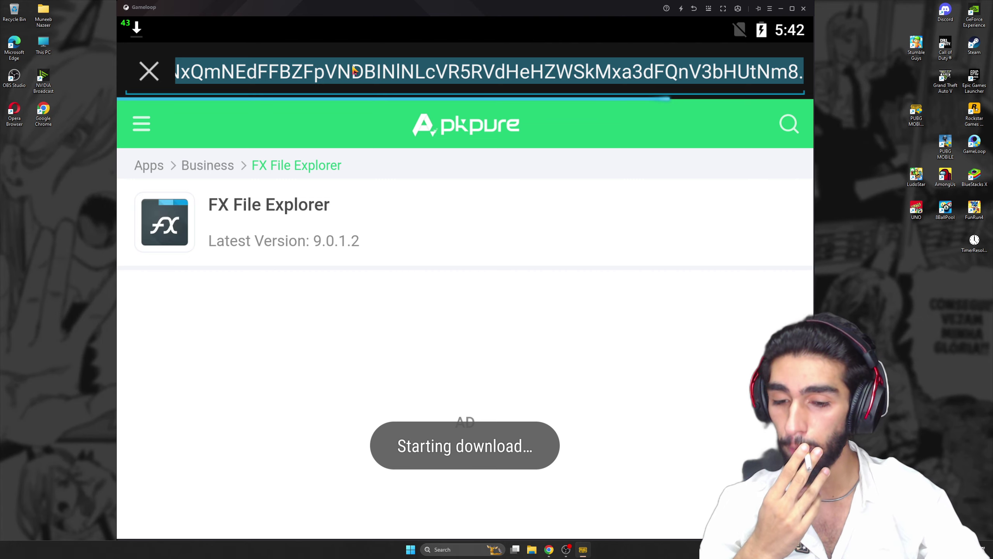
pyautogui.write('fx')
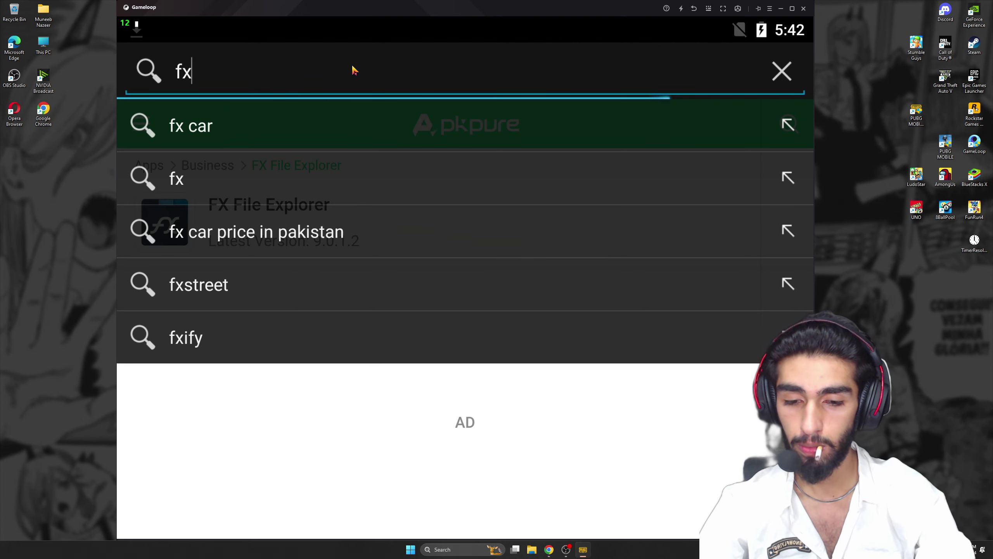
pyautogui.write(' file')
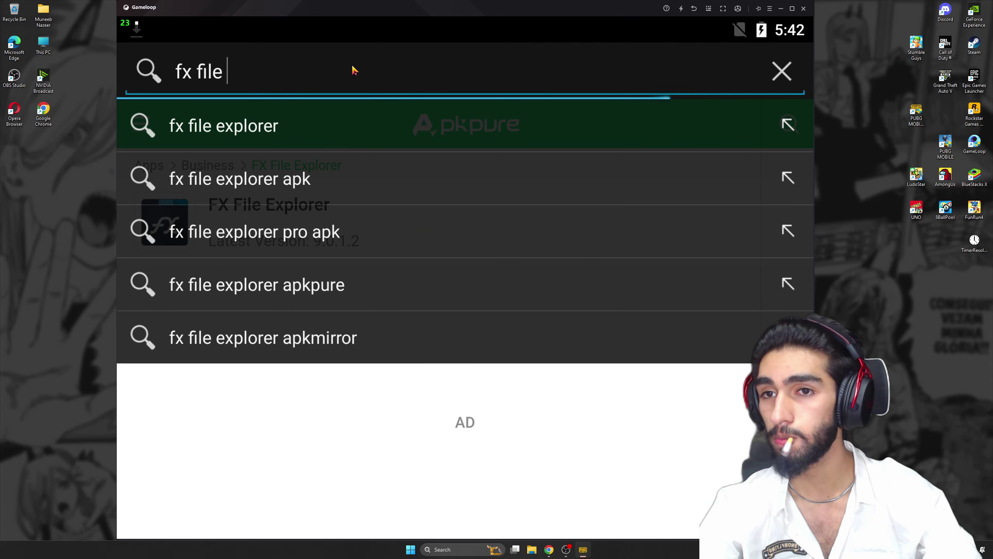
pyautogui.press('Down')
pyautogui.press('Return')
# - Open the APKPure download page for FX File Explorer 9.0.1.2 from the search results
pyautogui.scroll(-10, 344, 243)
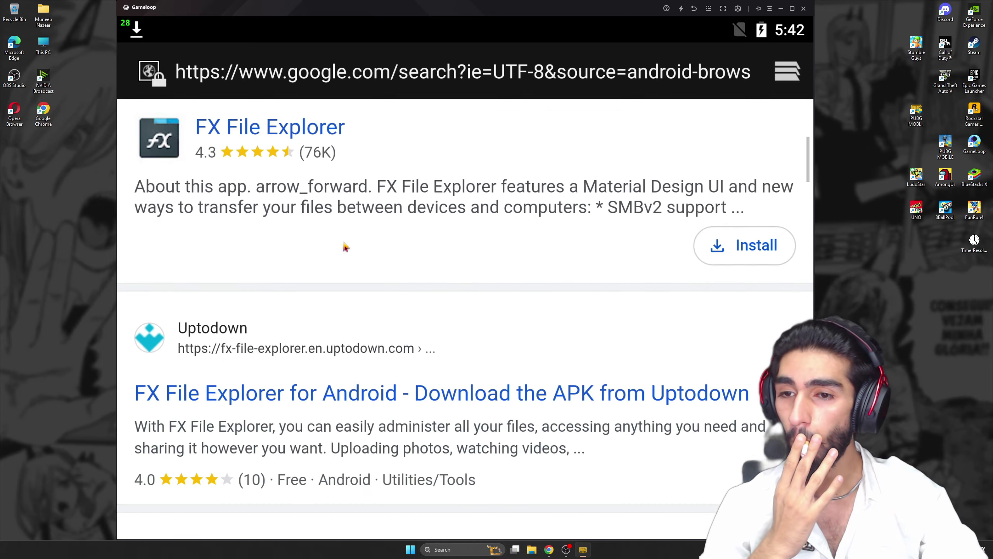
pyautogui.scroll(3, 344, 245)
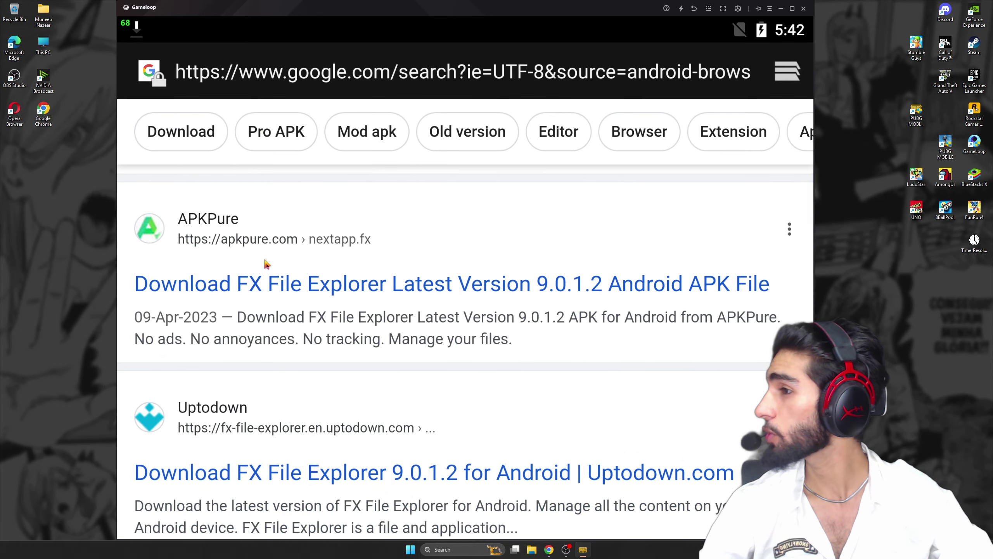
pyautogui.click(230, 294)
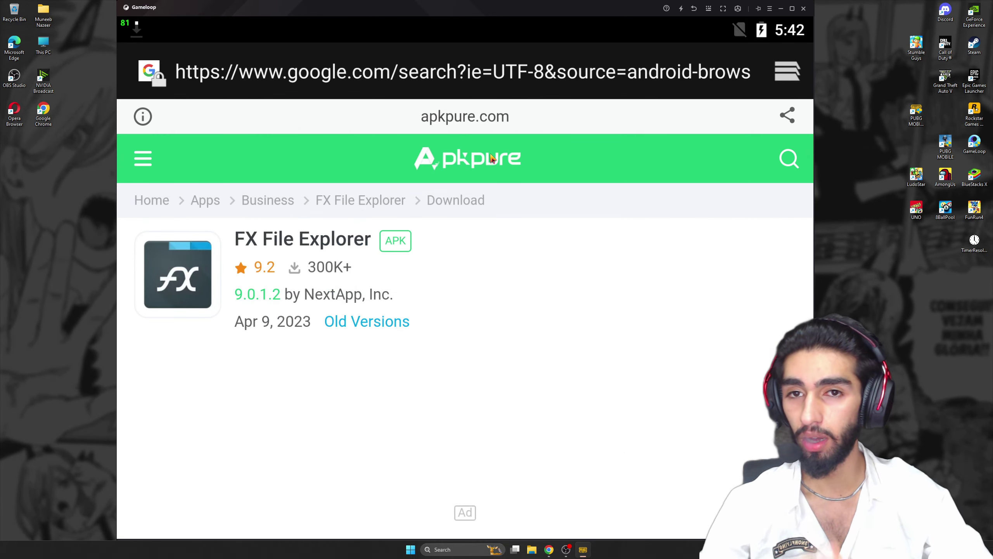
# - Download the 10.7 MB FX File Explorer APK from the page and return to the emulator's home screen
pyautogui.scroll(-10, 512, 188)
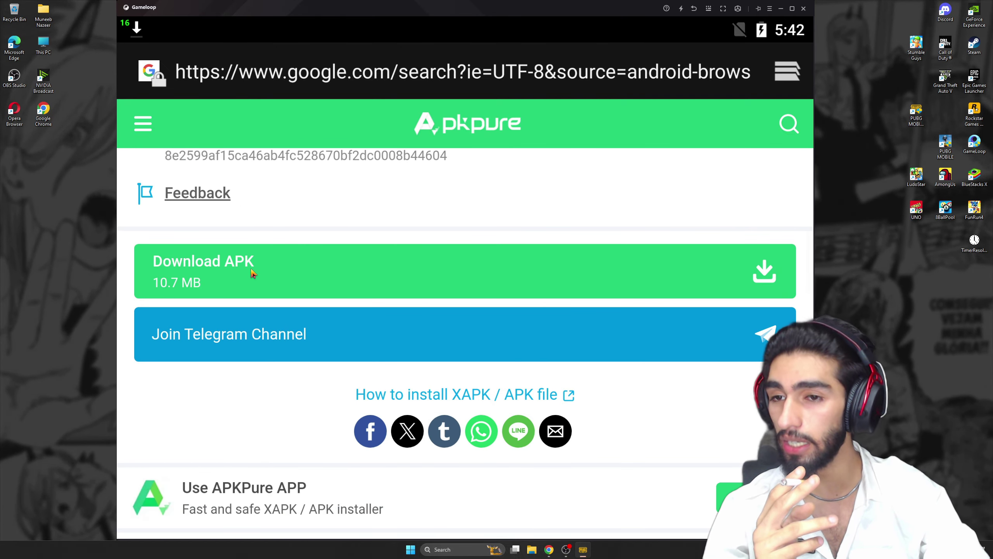
pyautogui.click(255, 275)
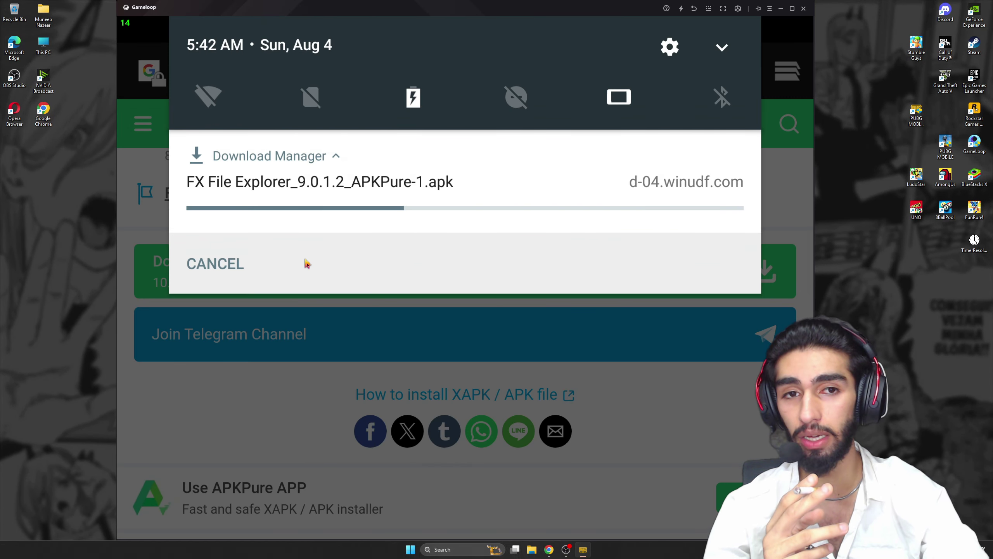
pyautogui.moveTo(306, 265); pyautogui.dragTo(439, 155)
pyautogui.click(693, 9)
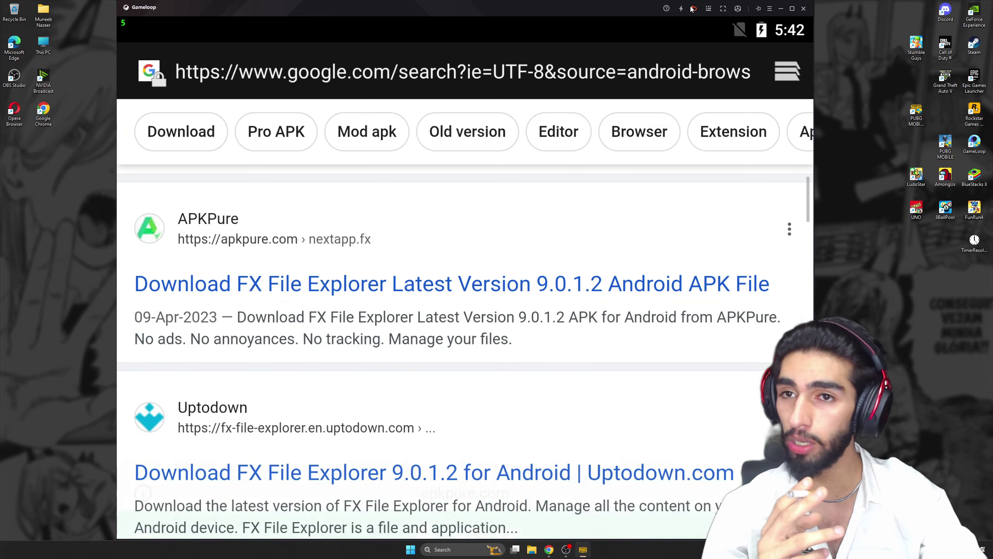
pyautogui.click(691, 9)
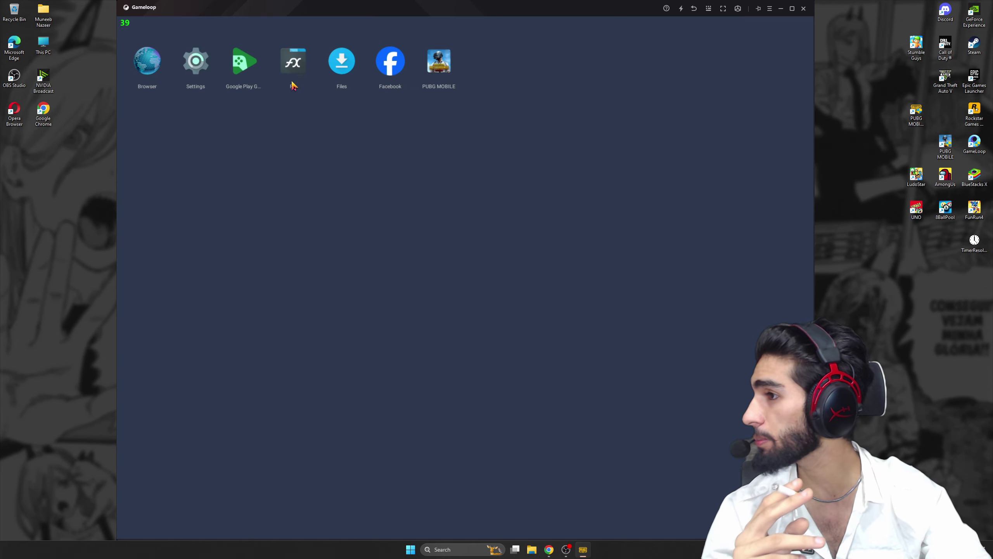
# - Launch FX File Explorer and browse the main storage to Android/data/com.tencent.ig/files
pyautogui.click(298, 68)
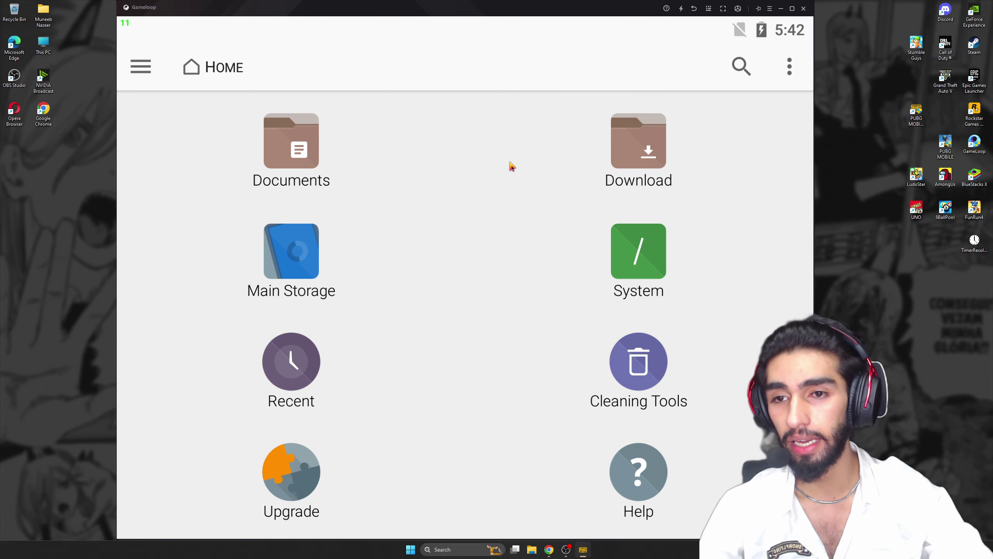
pyautogui.click(308, 246)
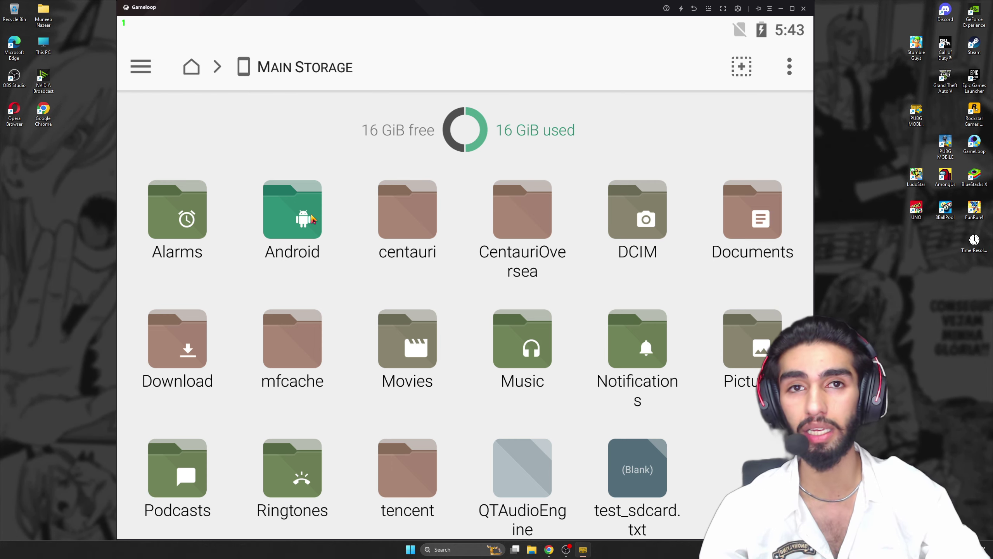
pyautogui.click(301, 223)
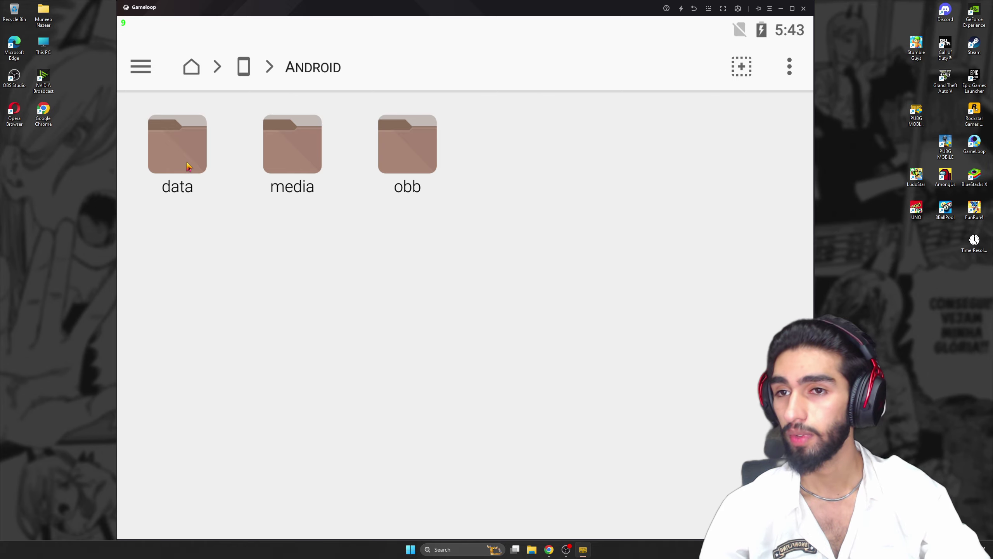
pyautogui.click(189, 165)
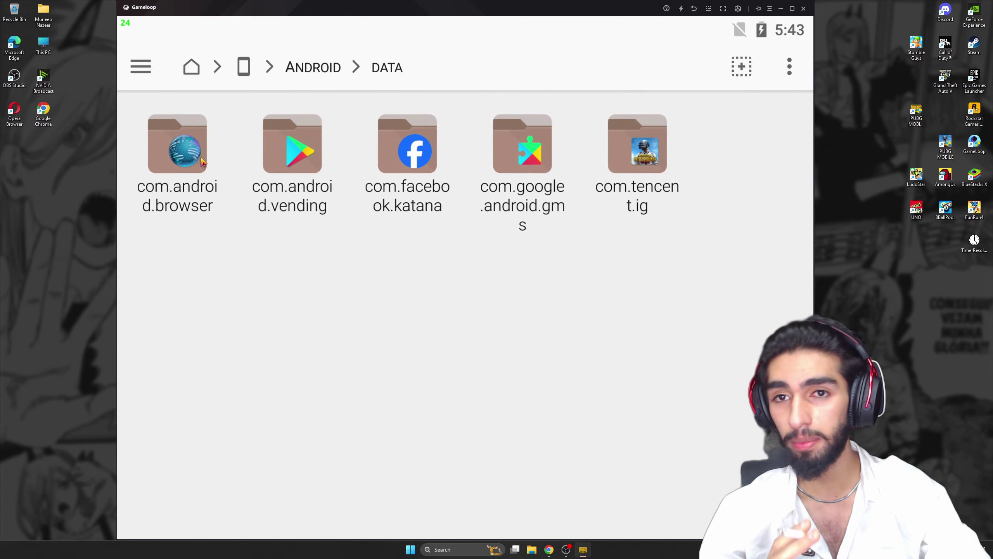
pyautogui.click(644, 152)
pyautogui.click(296, 150)
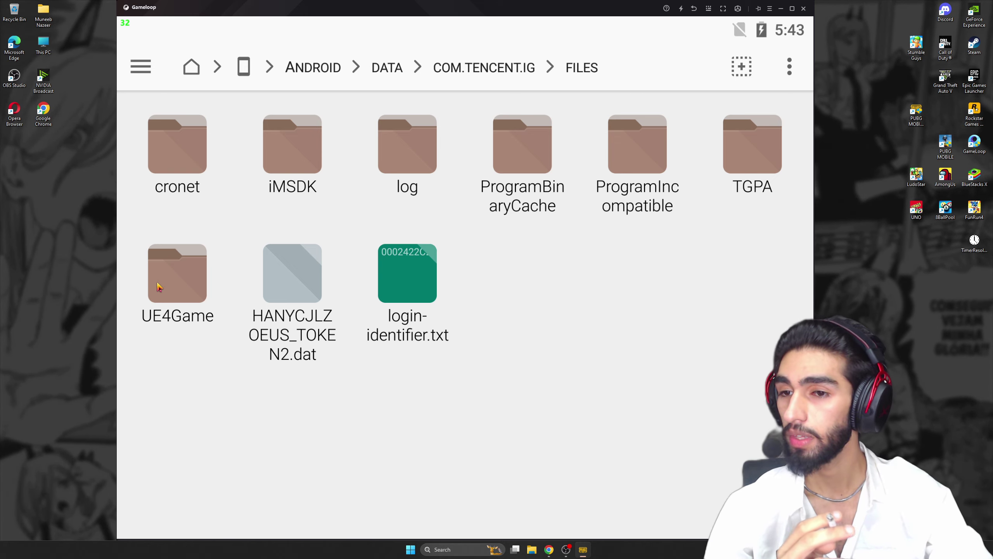
# - Browse from the files folder through UE4Game/ShadowTrackerExtra/ShadowTrackerExtra/Saved into the SaveGames folder
pyautogui.click(171, 277)
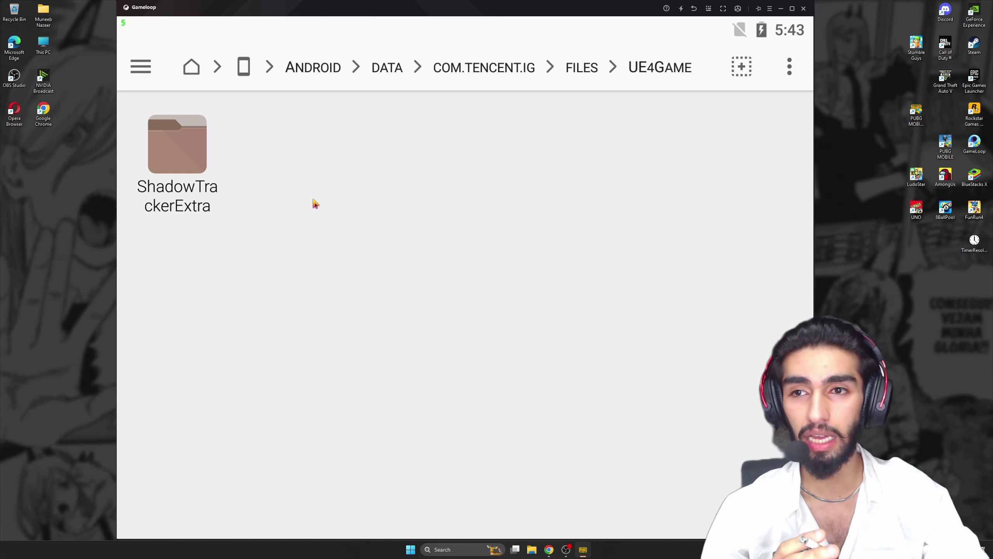
pyautogui.click(195, 150)
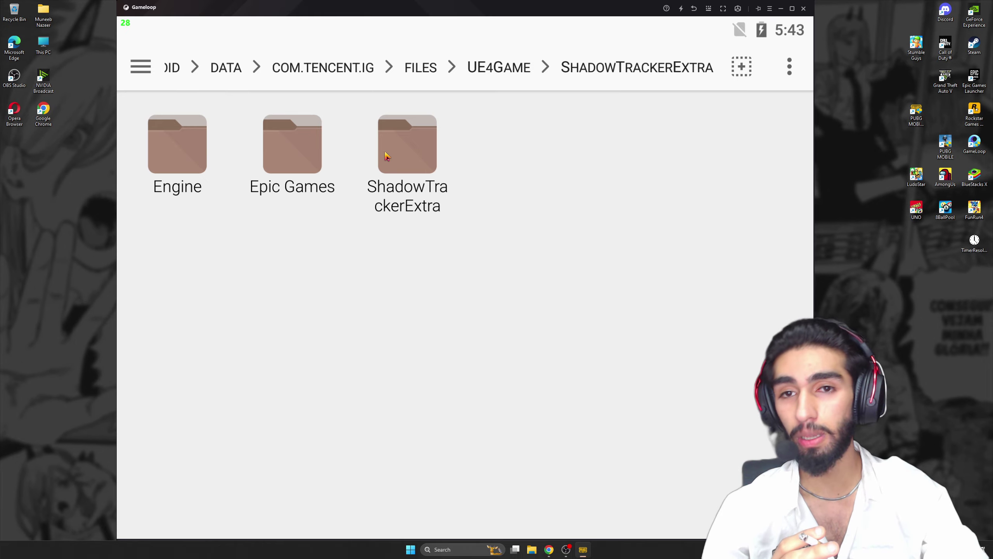
pyautogui.click(413, 146)
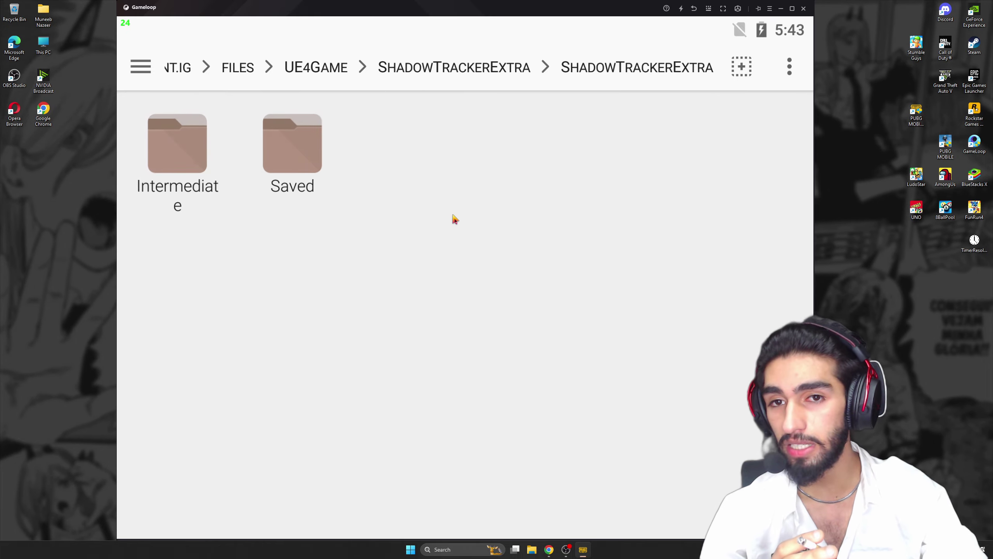
pyautogui.click(293, 140)
pyautogui.scroll(-5, 509, 370)
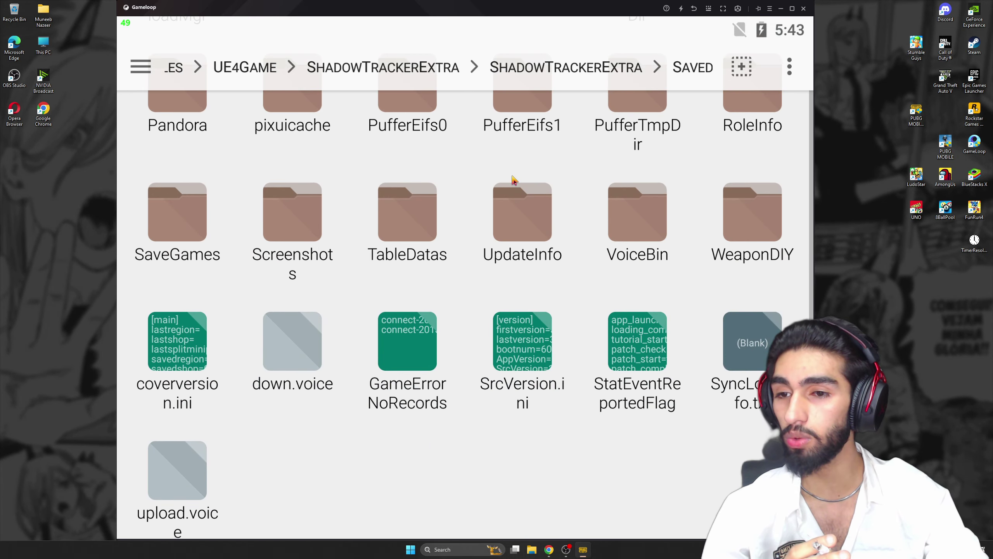
pyautogui.click(177, 205)
# - Find the Active.sav file in the SaveGames folder and cut it to the clipboard
pyautogui.moveTo(536, 419); pyautogui.dragTo(517, 110)
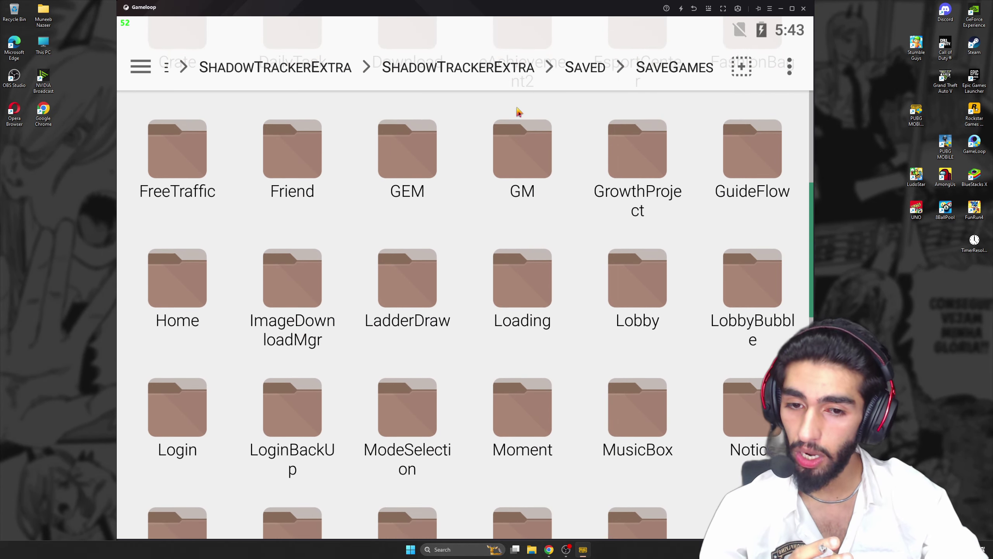
pyautogui.moveTo(461, 426); pyautogui.dragTo(469, 164)
pyautogui.moveTo(473, 313); pyautogui.dragTo(477, 184)
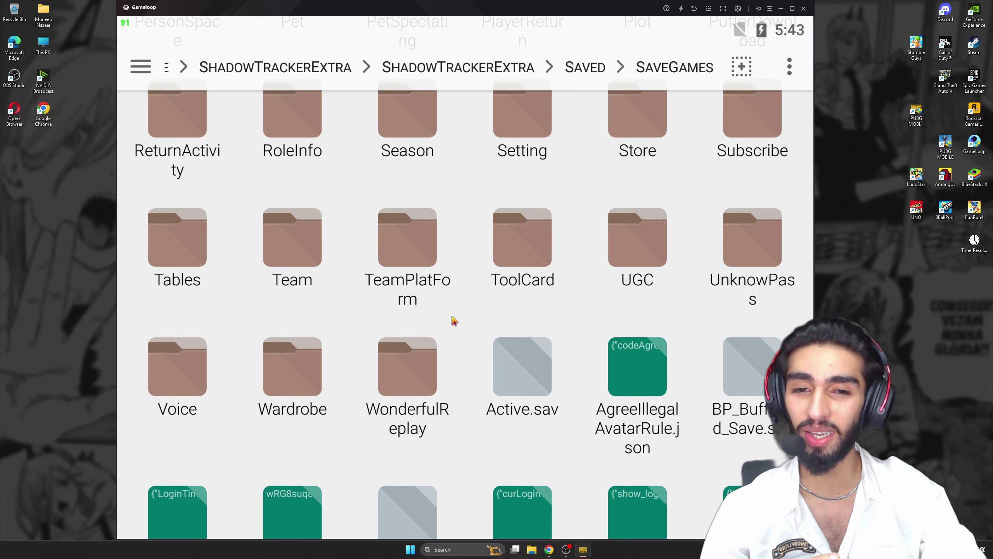
pyautogui.moveTo(453, 322); pyautogui.dragTo(452, 175)
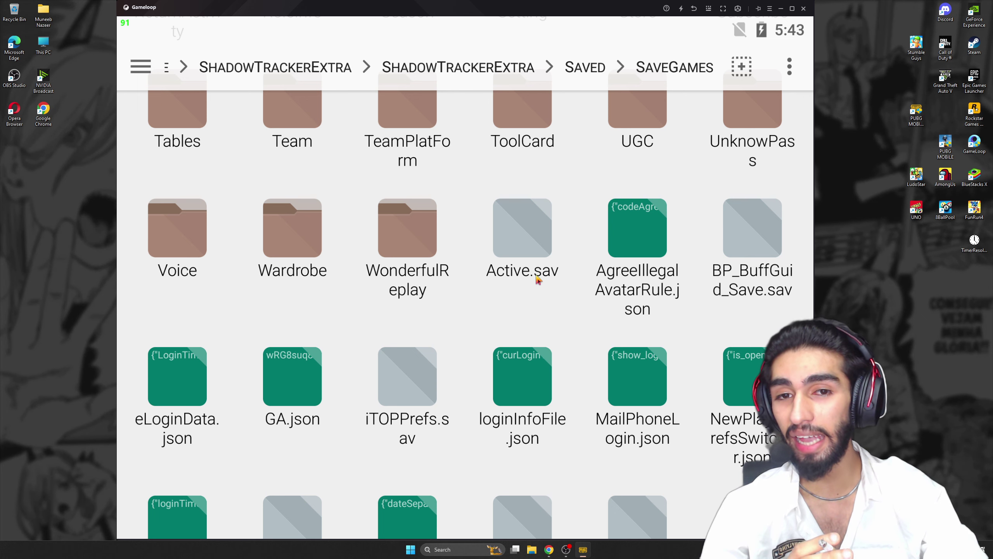
pyautogui.click(539, 234)
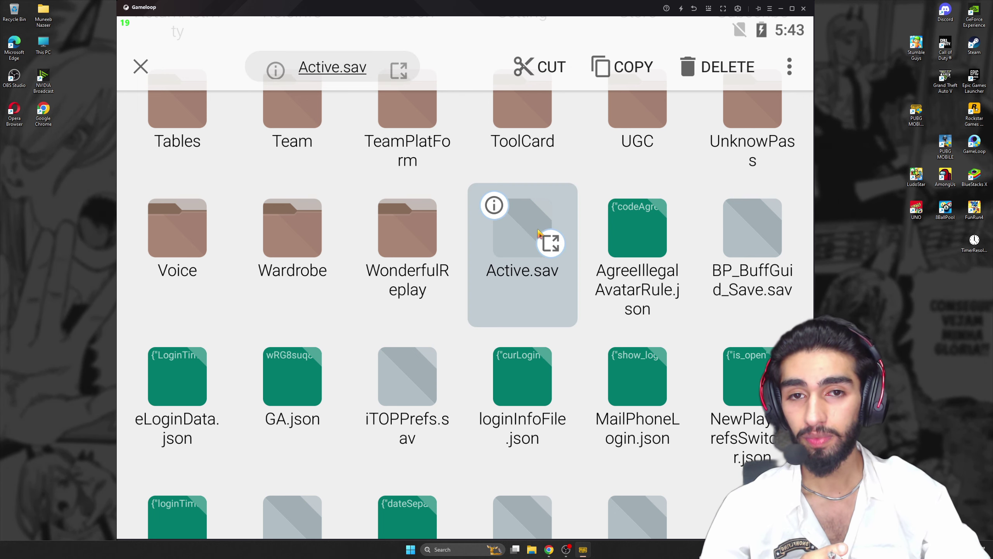
pyautogui.click(538, 66)
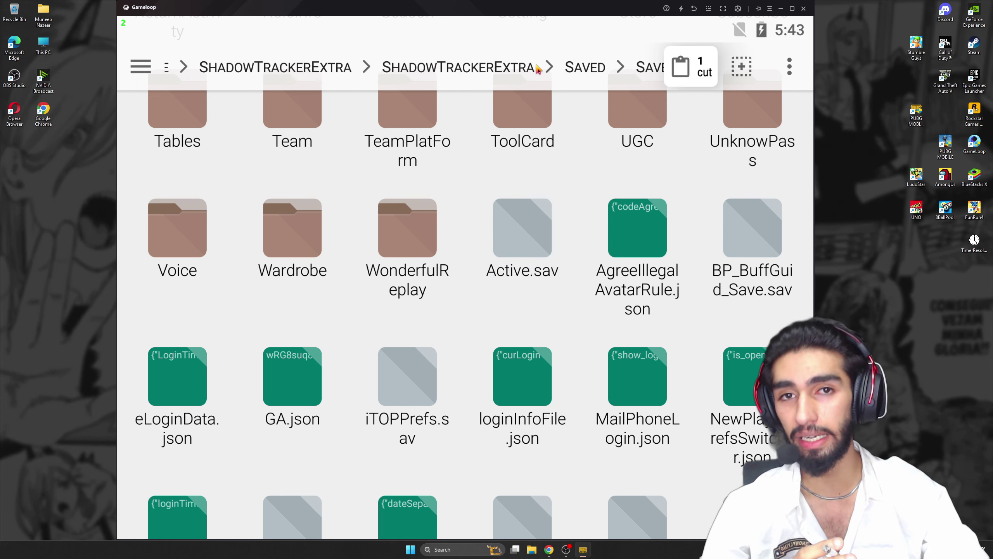
# - Go back to the file explorer's home, open System/data/share1 and paste the cut Active.sav file there
pyautogui.click(167, 67)
pyautogui.click(199, 69)
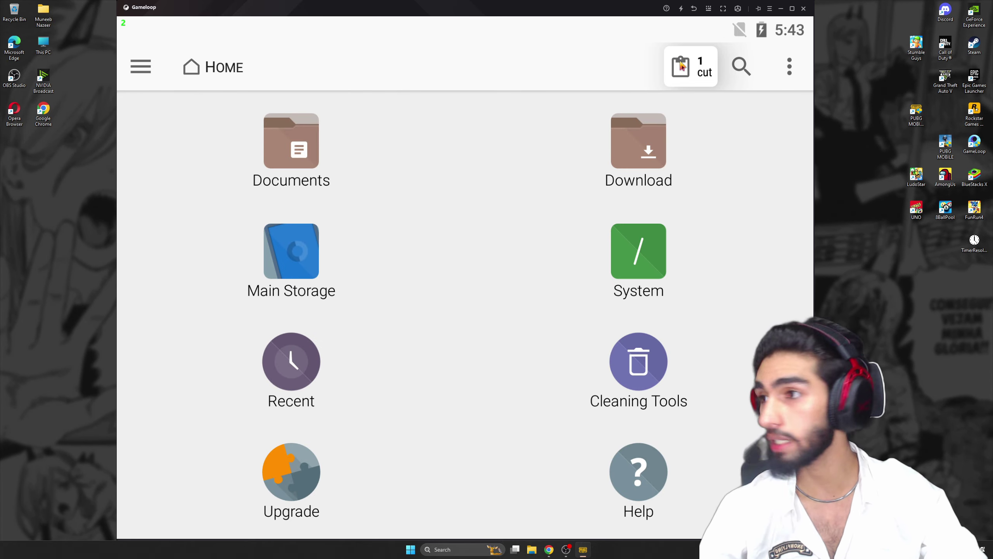
pyautogui.click(657, 249)
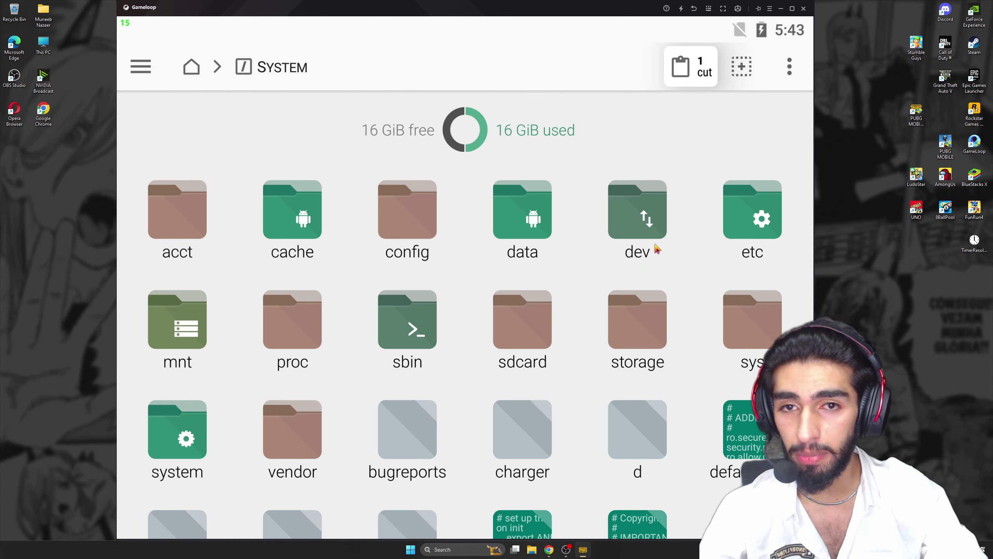
pyautogui.click(524, 211)
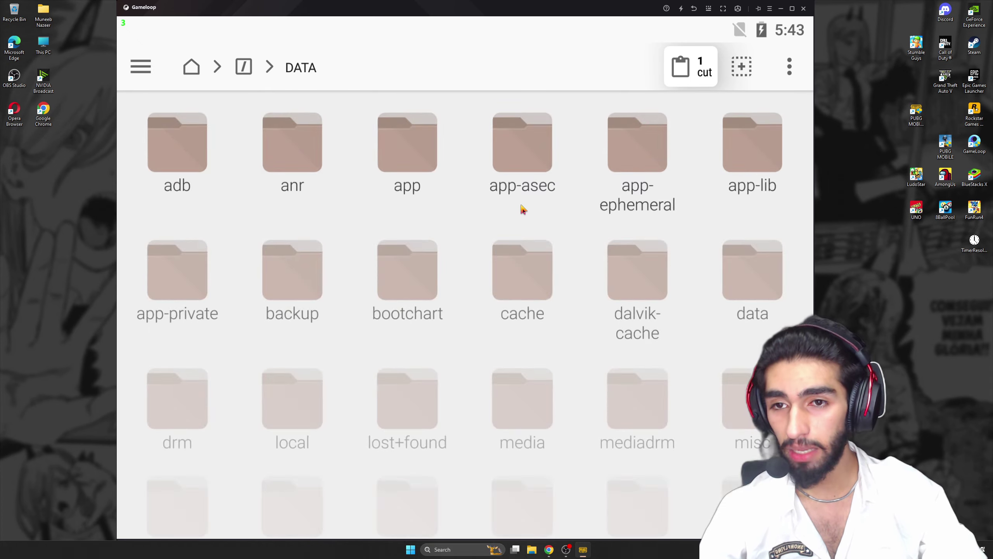
pyautogui.moveTo(474, 361); pyautogui.dragTo(466, 144)
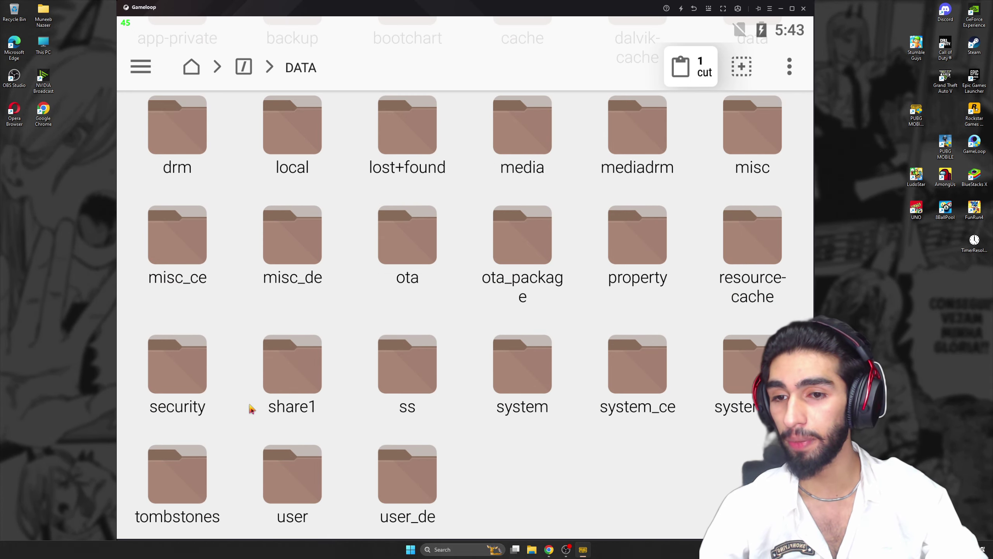
pyautogui.click(291, 375)
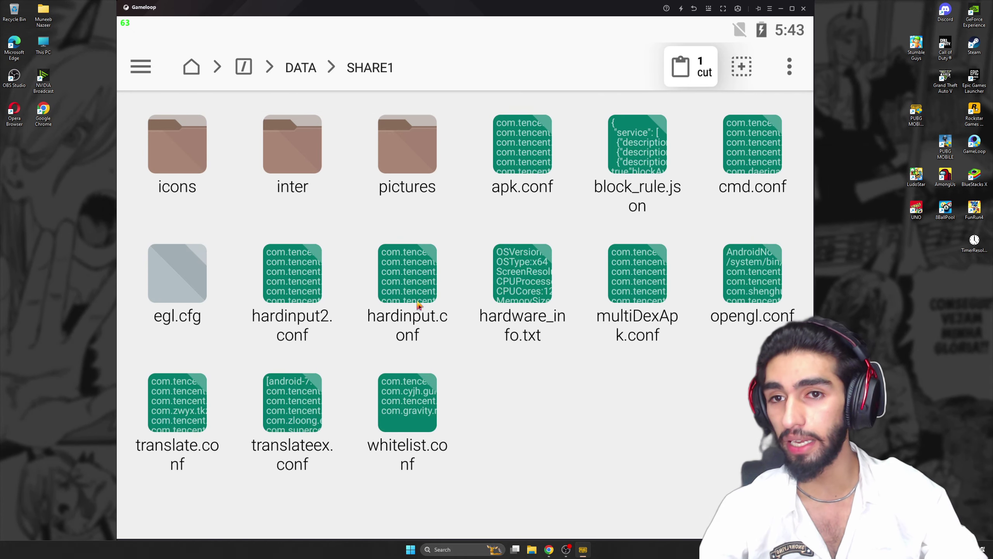
pyautogui.click(687, 74)
pyautogui.click(679, 196)
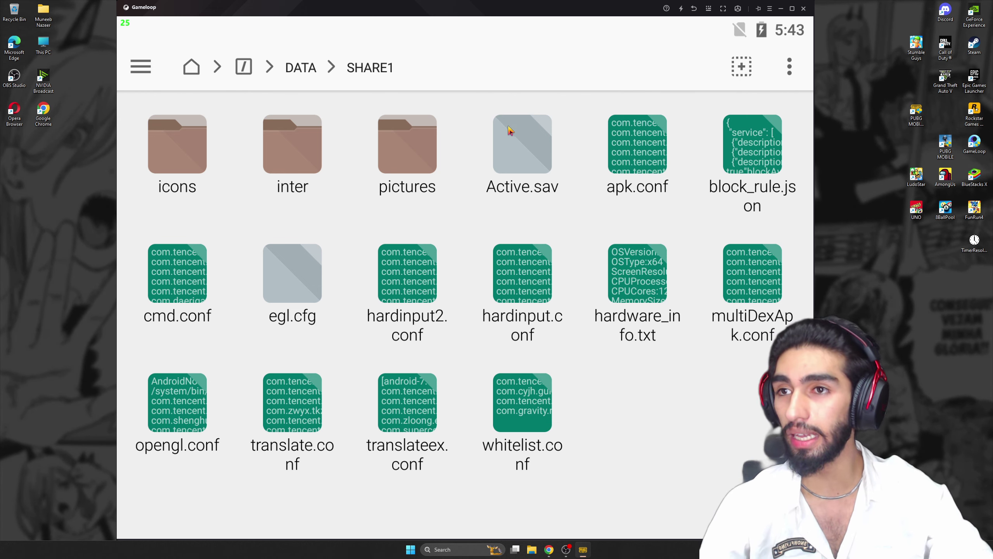
# - Switch to Windows File Explorer and open the Gameloop/TxGameAssistant folder on the D: drive
pyautogui.doubleClick(43, 43)
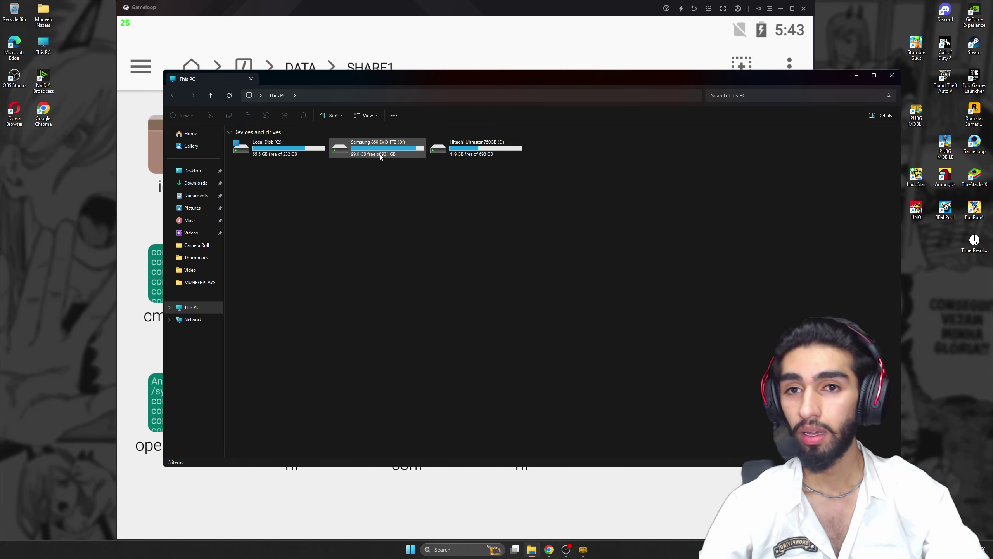
pyautogui.doubleClick(380, 154)
pyautogui.doubleClick(256, 197)
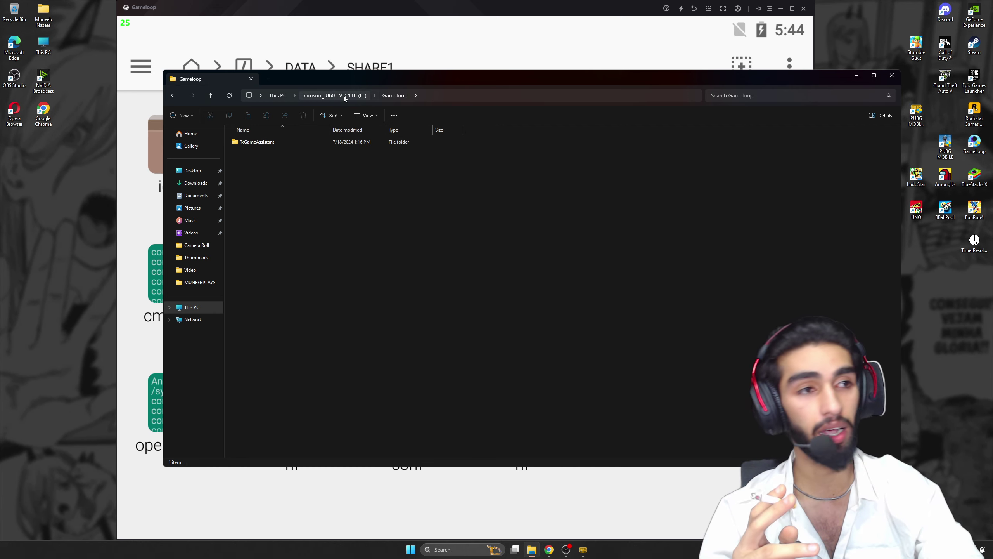
pyautogui.doubleClick(282, 144)
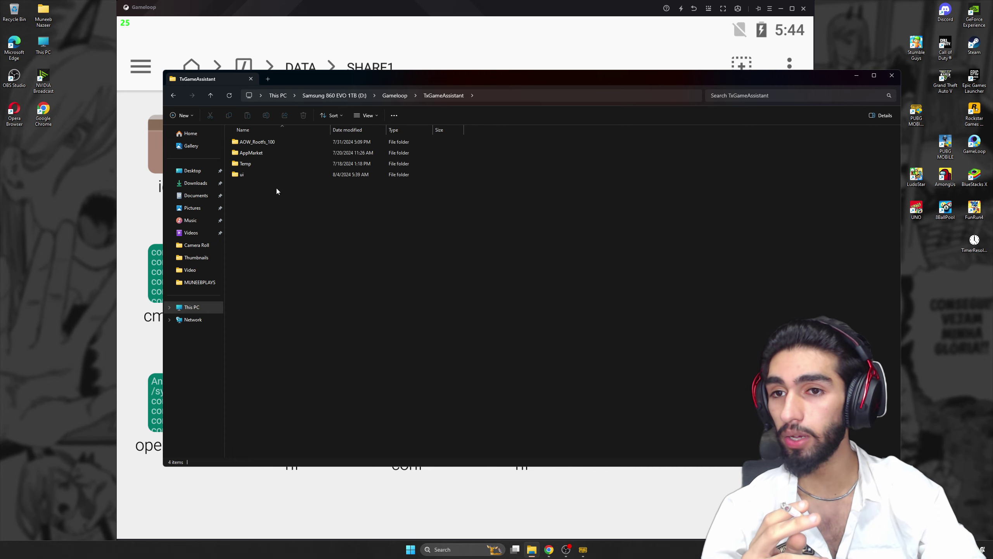
pyautogui.doubleClick(267, 176)
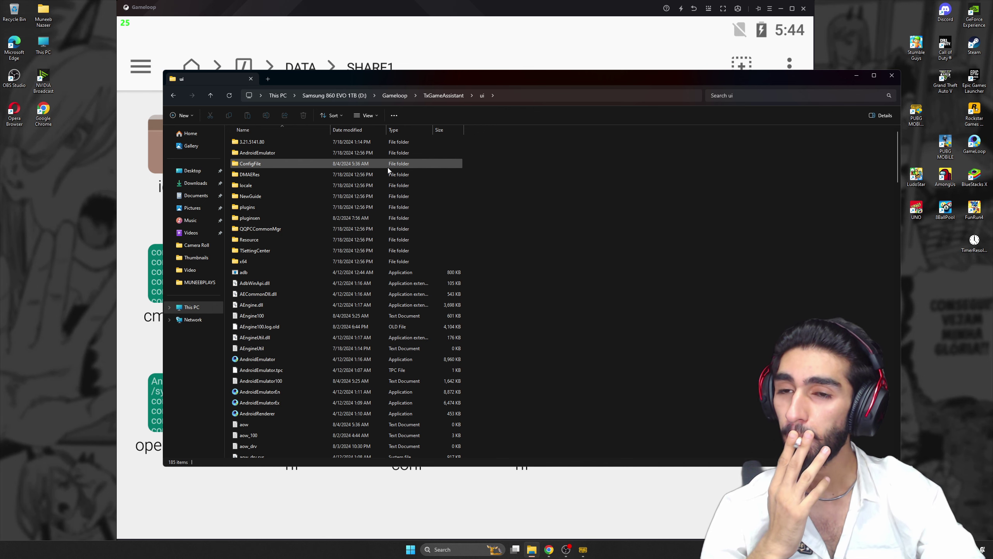
pyautogui.scroll(-6, 267, 167)
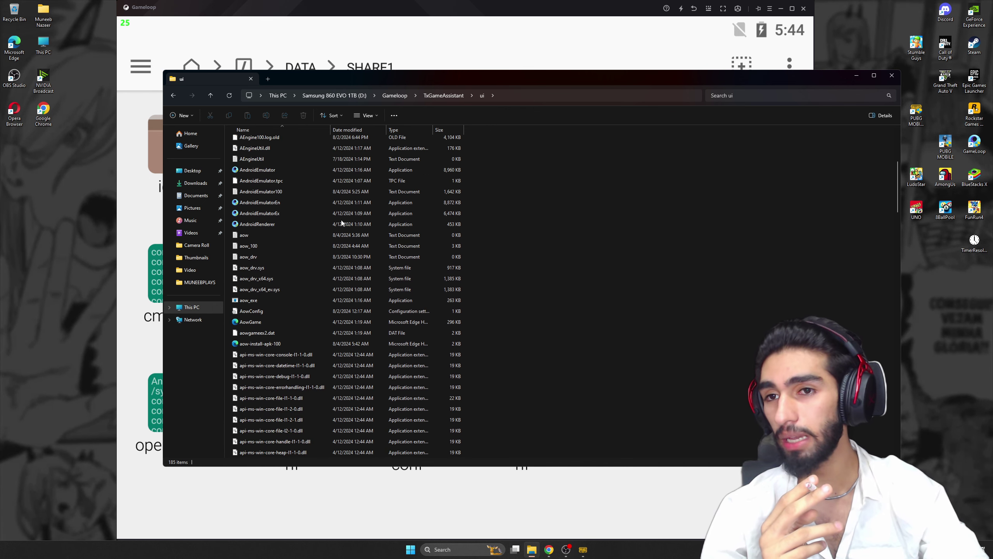
pyautogui.click(173, 95)
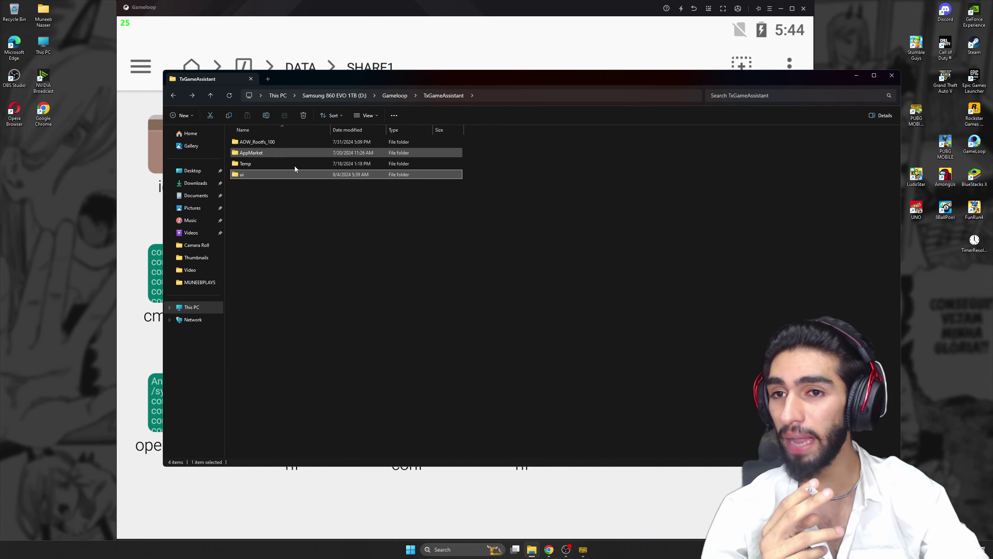
# - Browse from TxGameAssistant through Temp/TxGameDownload into the MobileGamePCShared folder
pyautogui.doubleClick(264, 161)
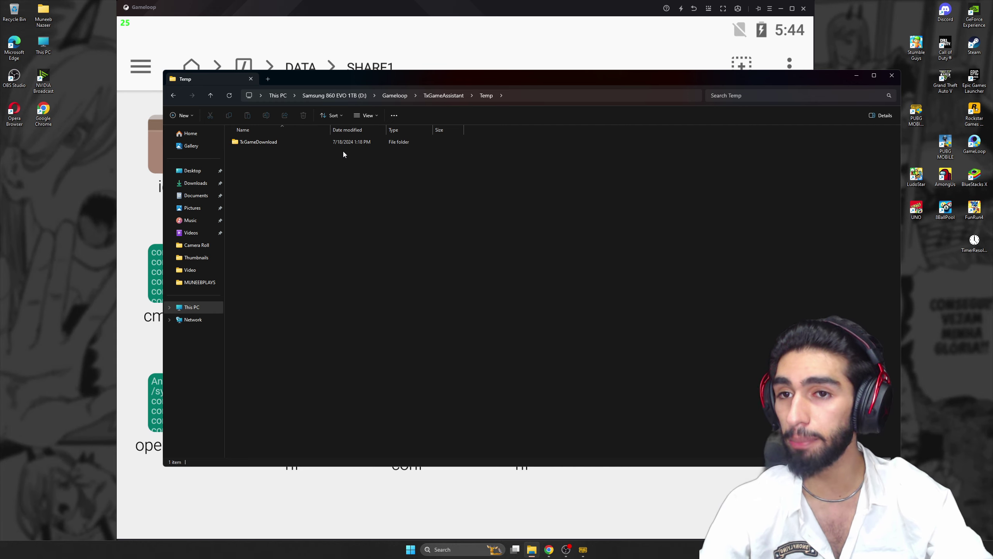
pyautogui.doubleClick(239, 144)
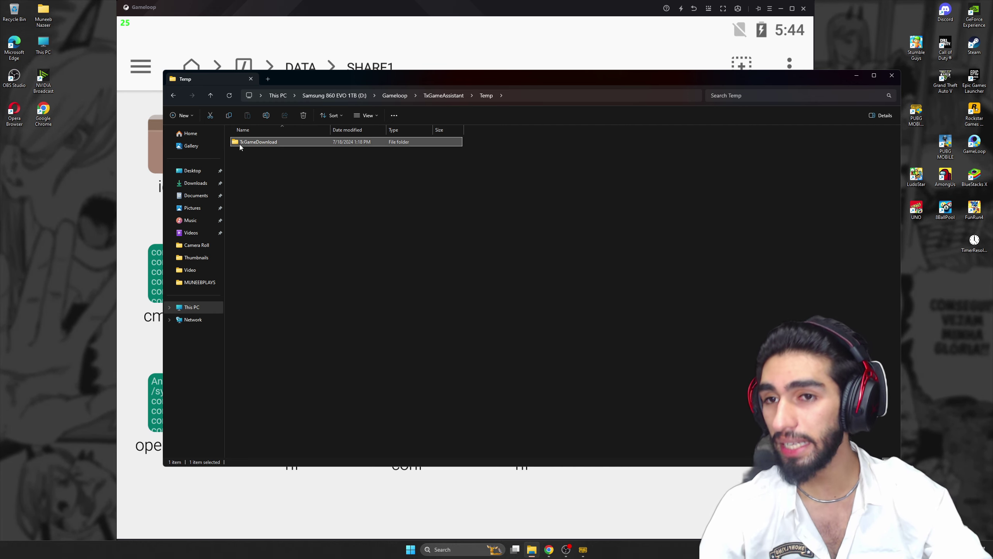
pyautogui.doubleClick(253, 143)
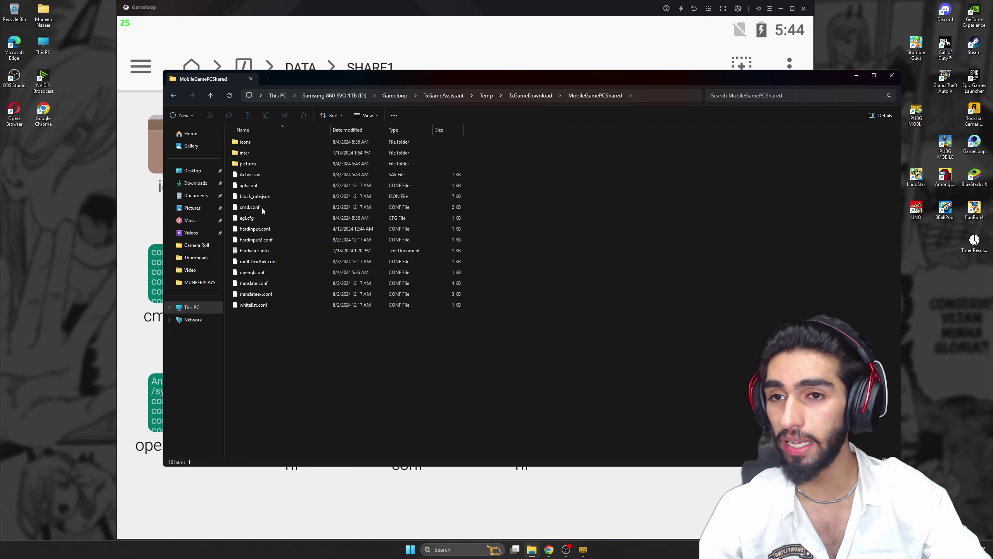
# - Move the Active.sav file from the MobileGamePCShared folder to the Windows desktop
pyautogui.moveTo(553, 79); pyautogui.dragTo(596, 100)
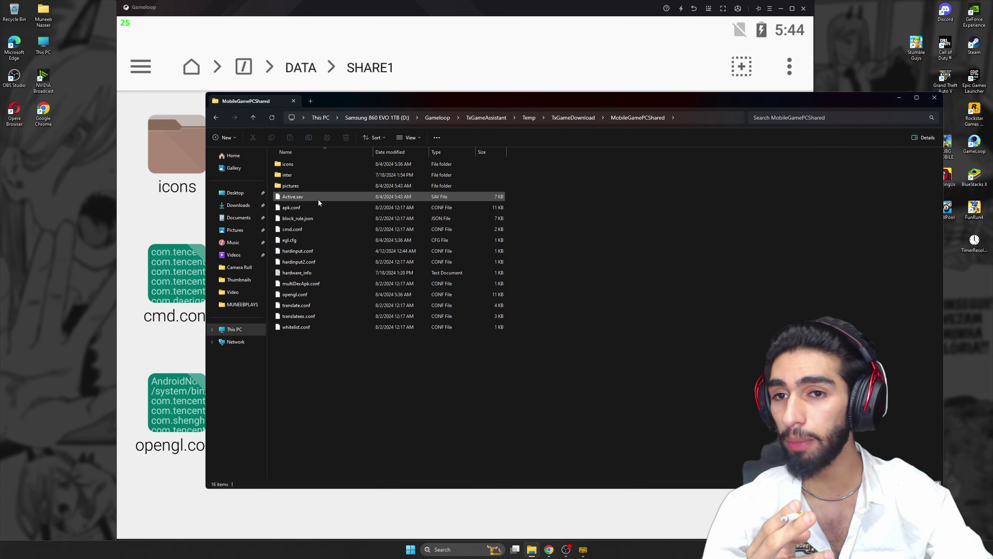
pyautogui.click(316, 197)
pyautogui.rightClick(314, 197)
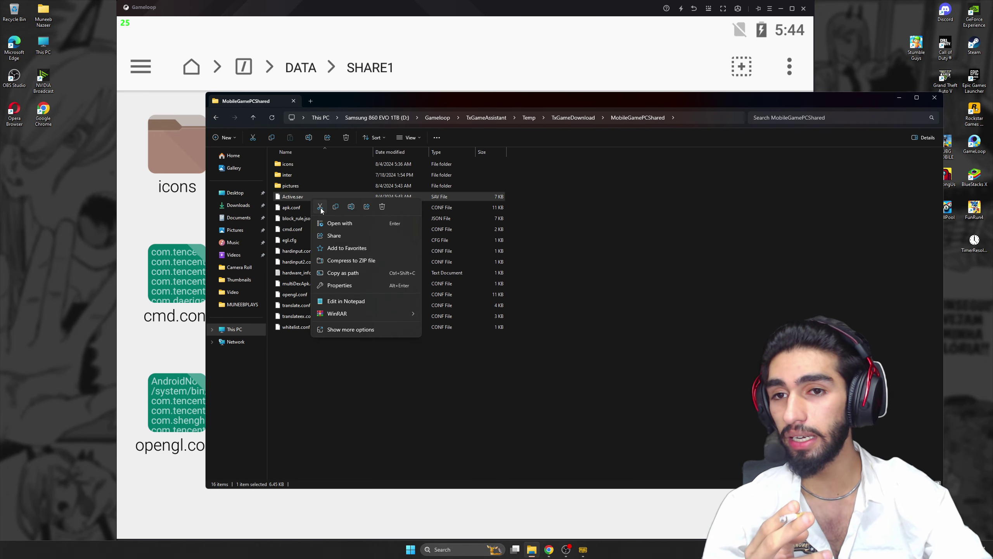
pyautogui.click(338, 206)
pyautogui.rightClick(67, 163)
pyautogui.click(80, 174)
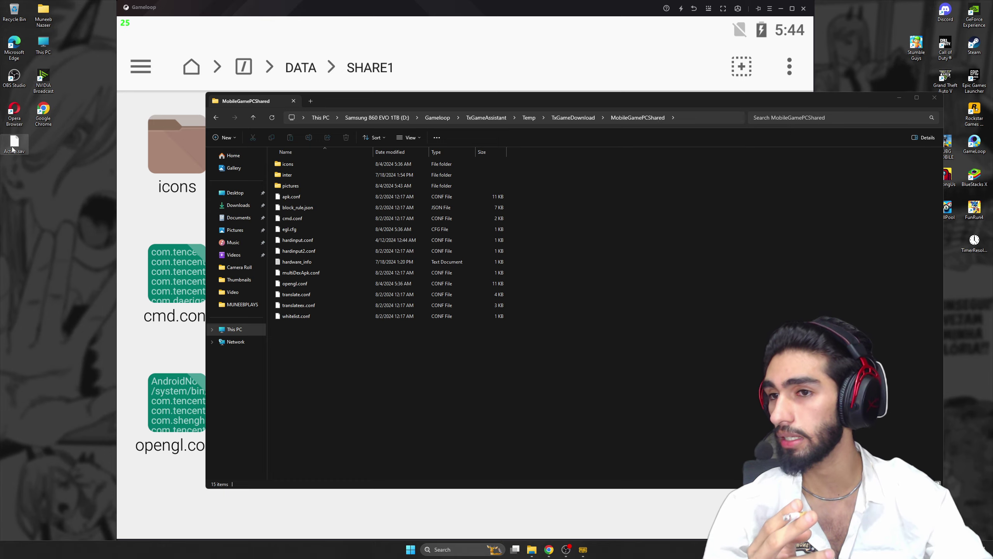
# - Minimize the File Explorer and Gameloop windows and reposition the Active.sav file in a free area of the desktop
pyautogui.click(900, 98)
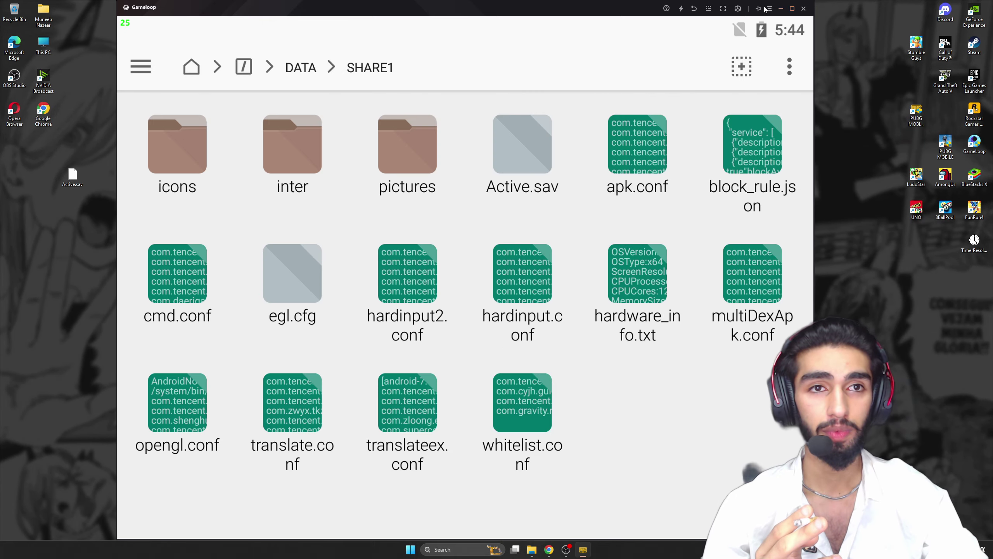
pyautogui.click(781, 8)
pyautogui.moveTo(72, 175); pyautogui.dragTo(218, 111)
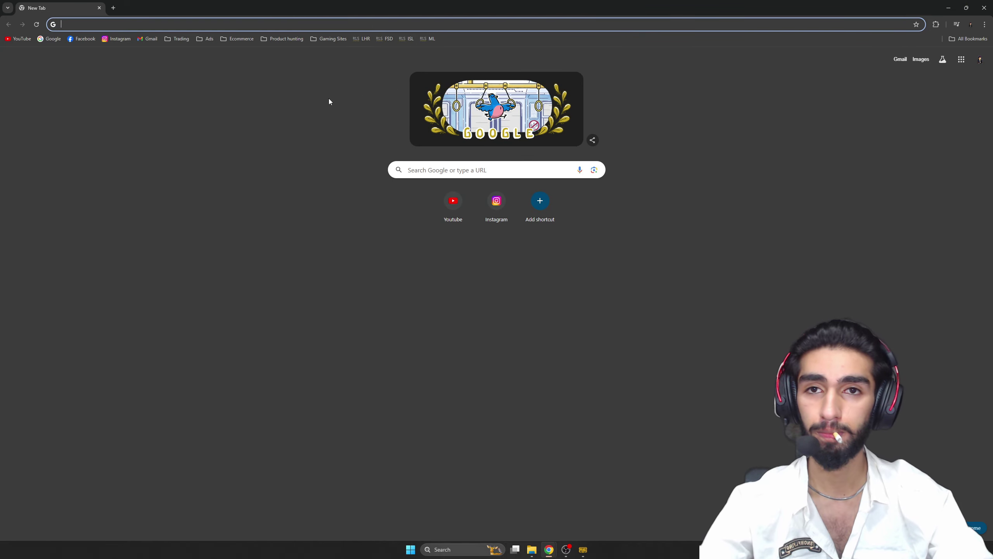
# - In Google Chrome, go to google.com, search for "save editor" and open the saveeditonline.com result
pyautogui.write('g')
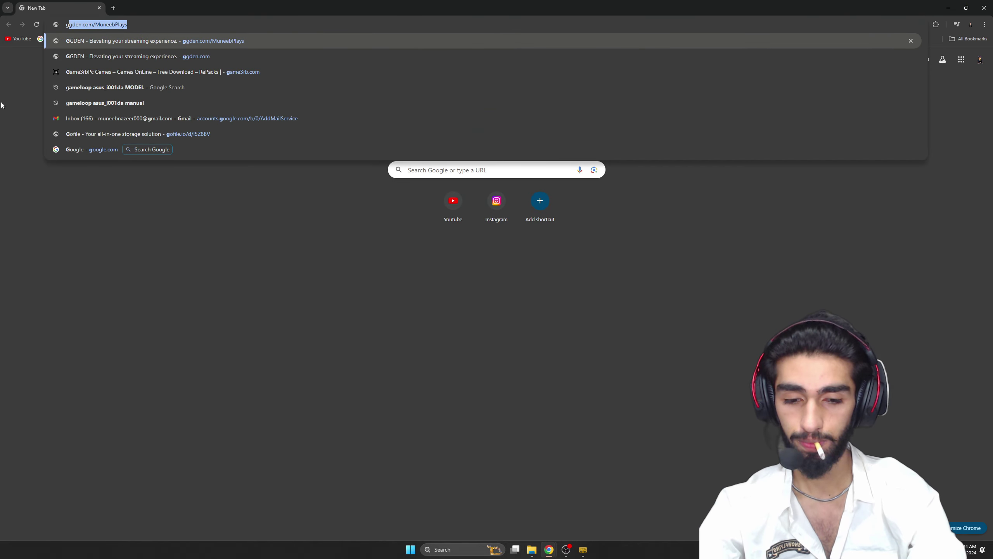
pyautogui.write('oogl')
pyautogui.press('Return')
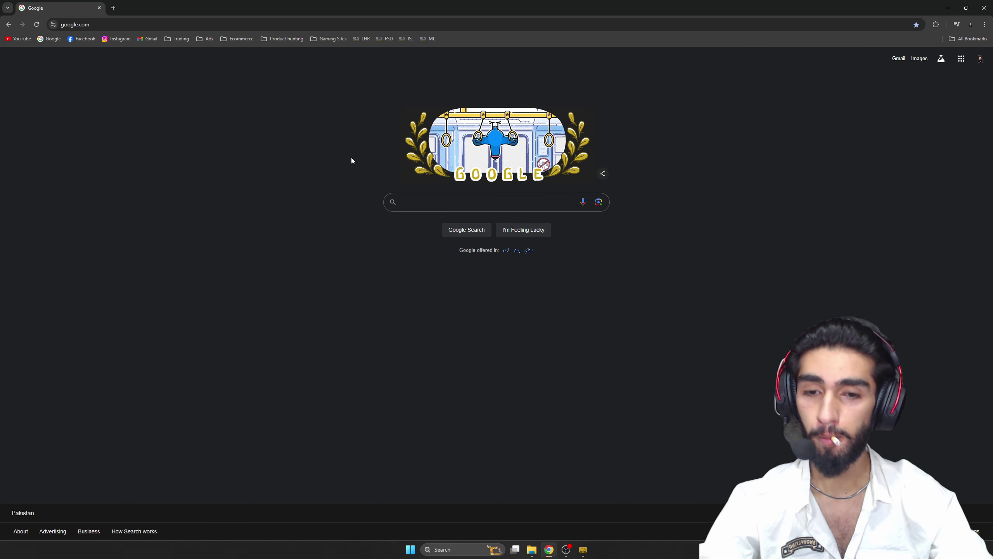
pyautogui.write('sa')
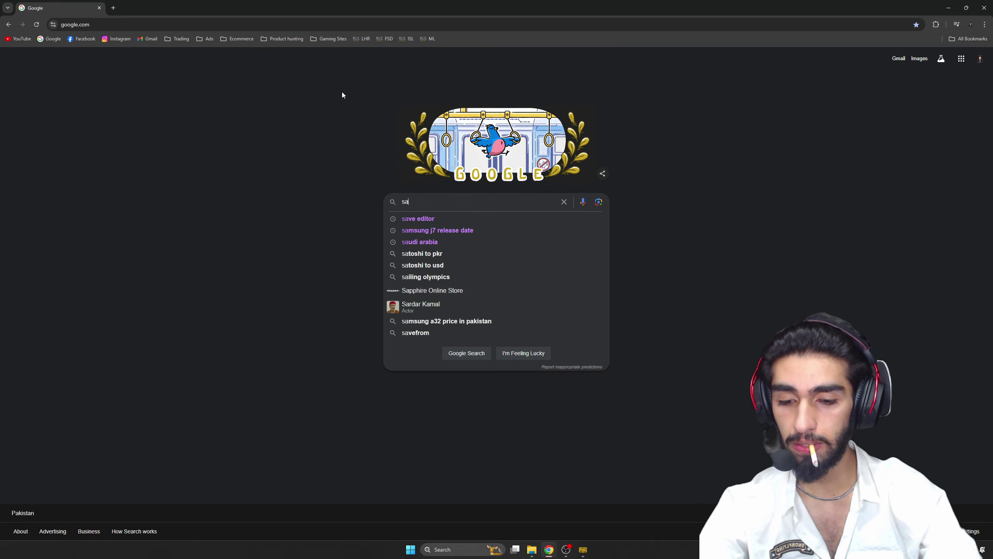
pyautogui.write('ve')
pyautogui.press('Down')
pyautogui.press('Return')
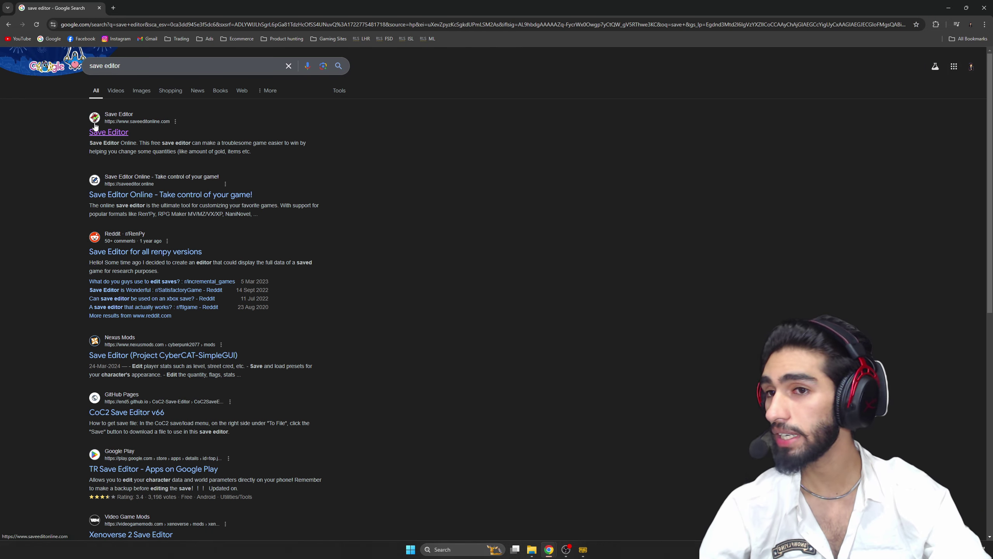
pyautogui.click(108, 132)
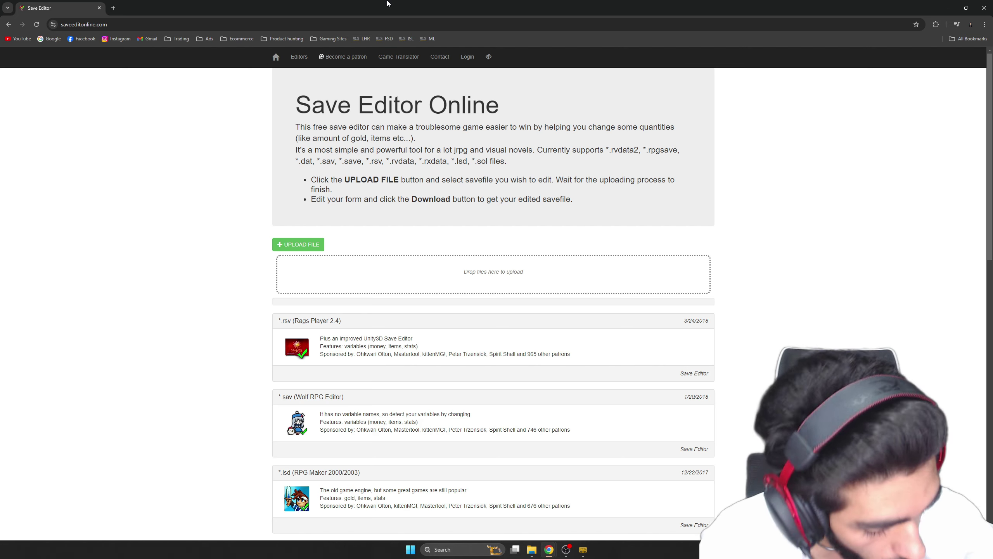
# - Shrink the browser window to expose the desktop, upload Active.sav to Save Editor Online, and maximize the browser again
pyautogui.moveTo(470, 4); pyautogui.dragTo(568, 28)
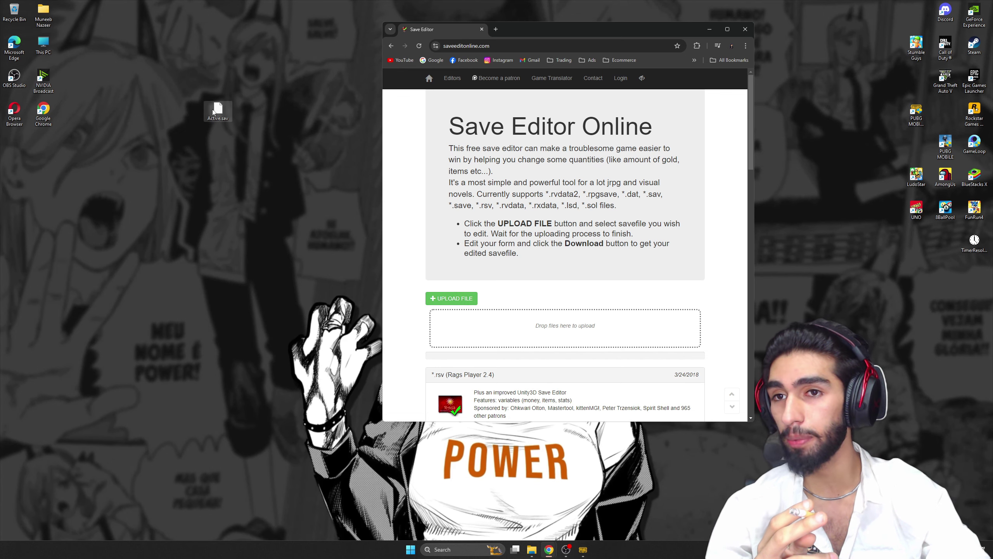
pyautogui.moveTo(217, 109); pyautogui.dragTo(569, 324)
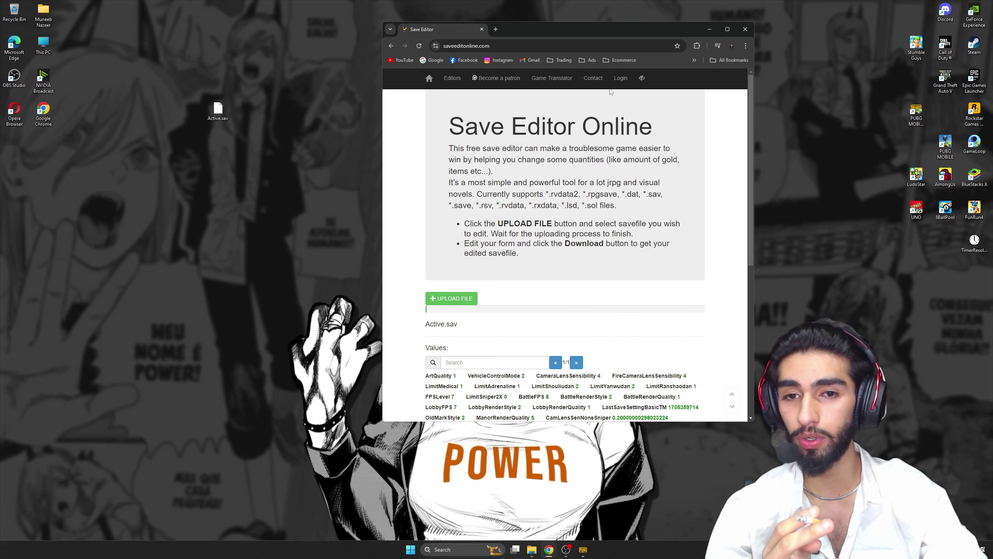
pyautogui.doubleClick(550, 33)
# - Set the FPSLevel value of Active.sav to 8
pyautogui.scroll(-4, 642, 268)
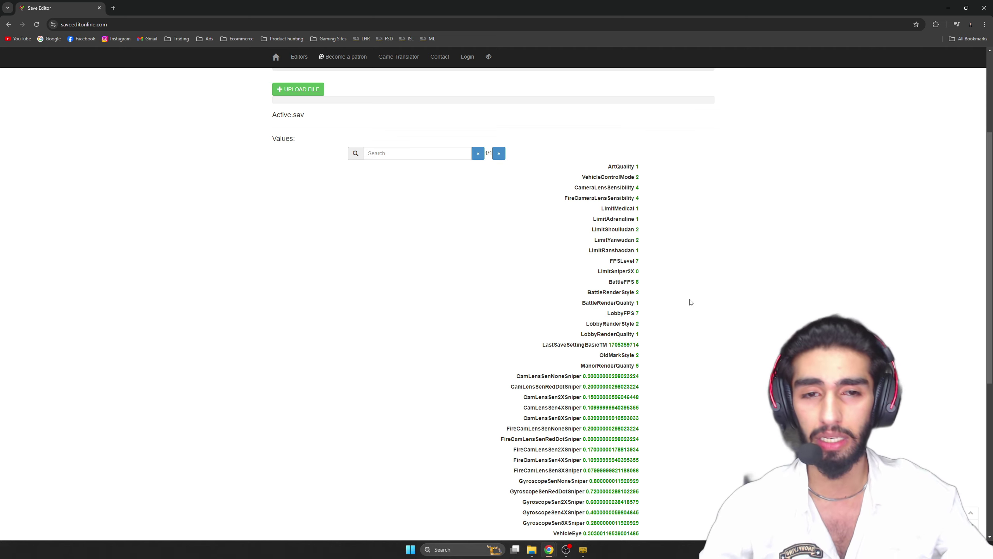
pyautogui.scroll(-2, 742, 265)
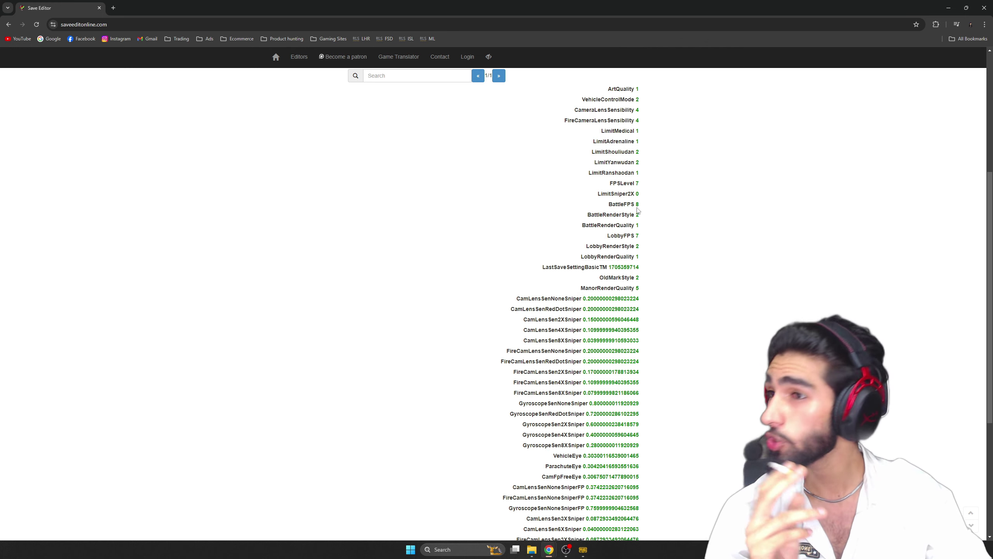
pyautogui.click(637, 184)
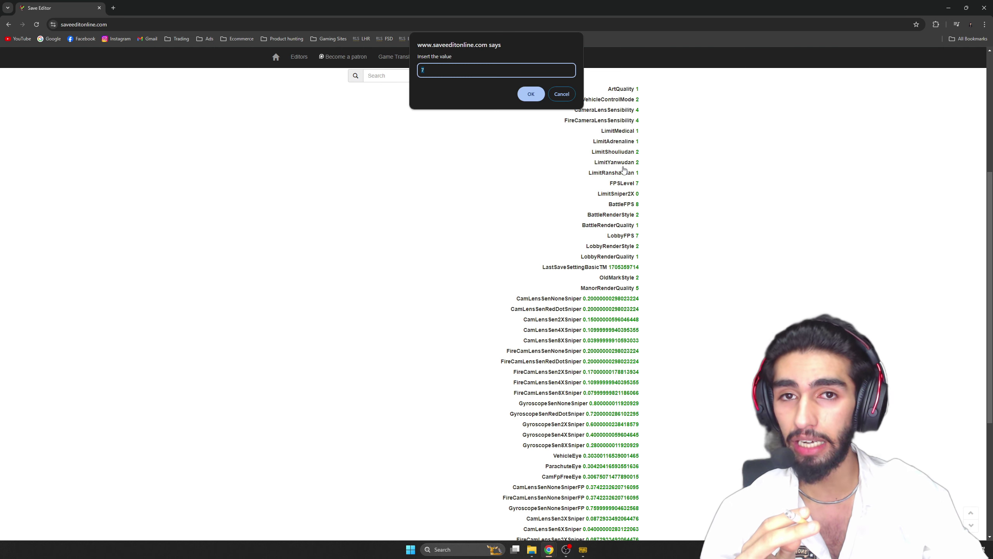
pyautogui.click(537, 97)
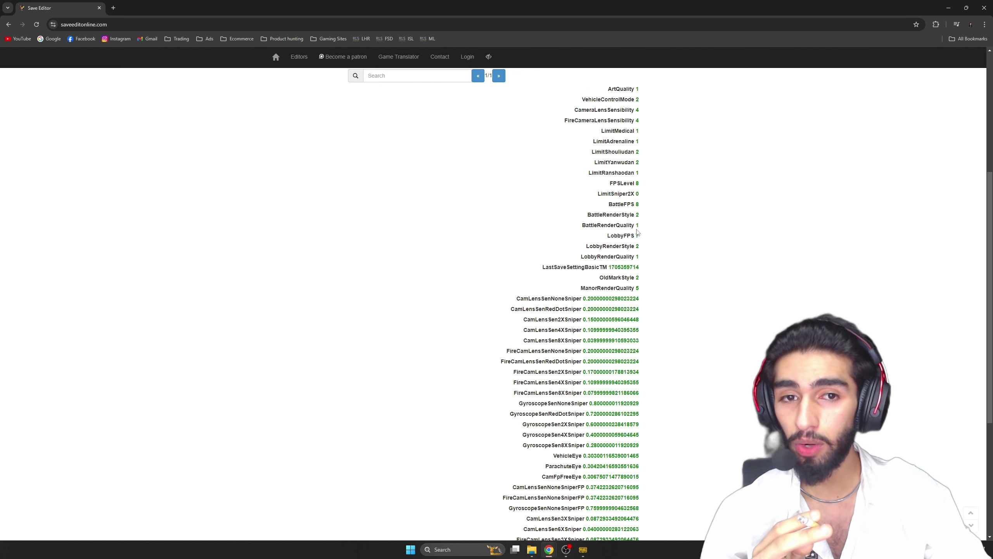